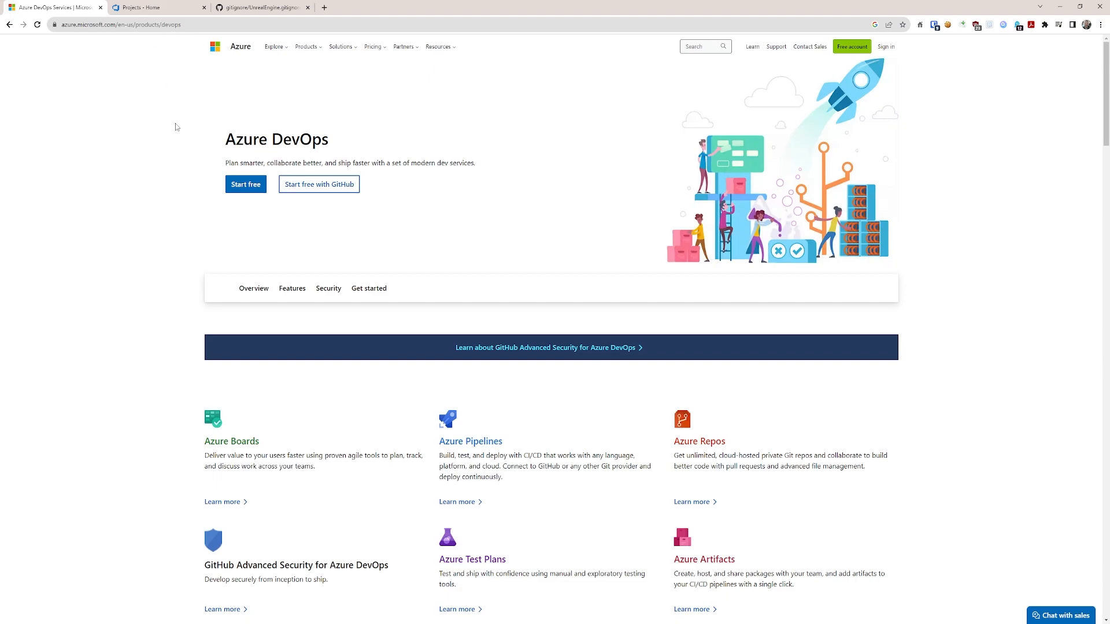
# Create a private Azure DevOps project named Unreal and open its repository files page.
pyautogui.click(147, 6)
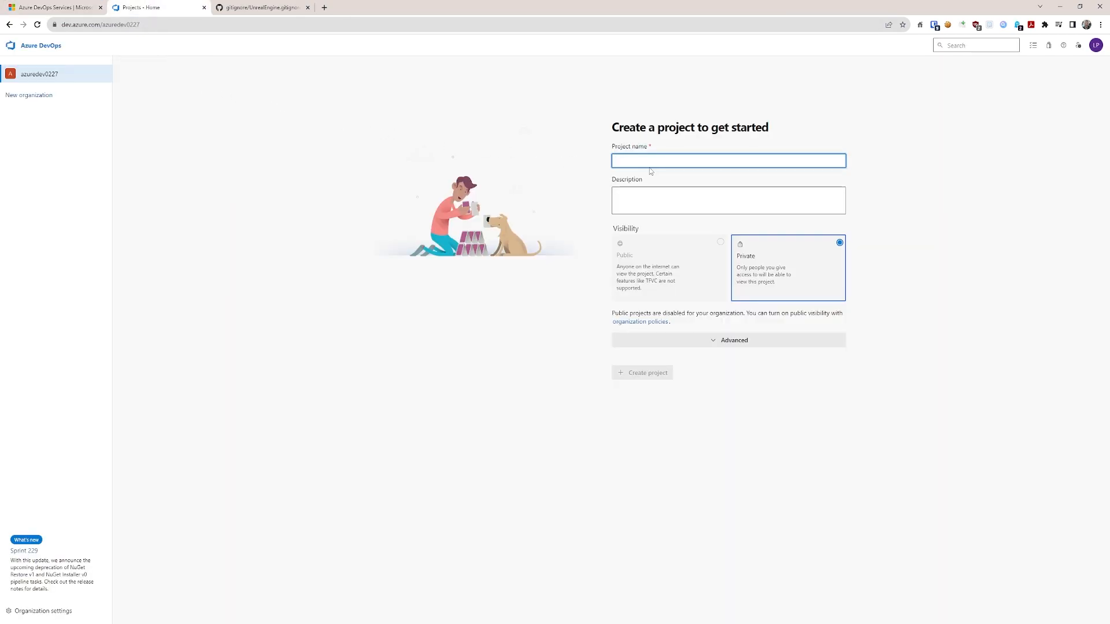
pyautogui.write('Unreal')
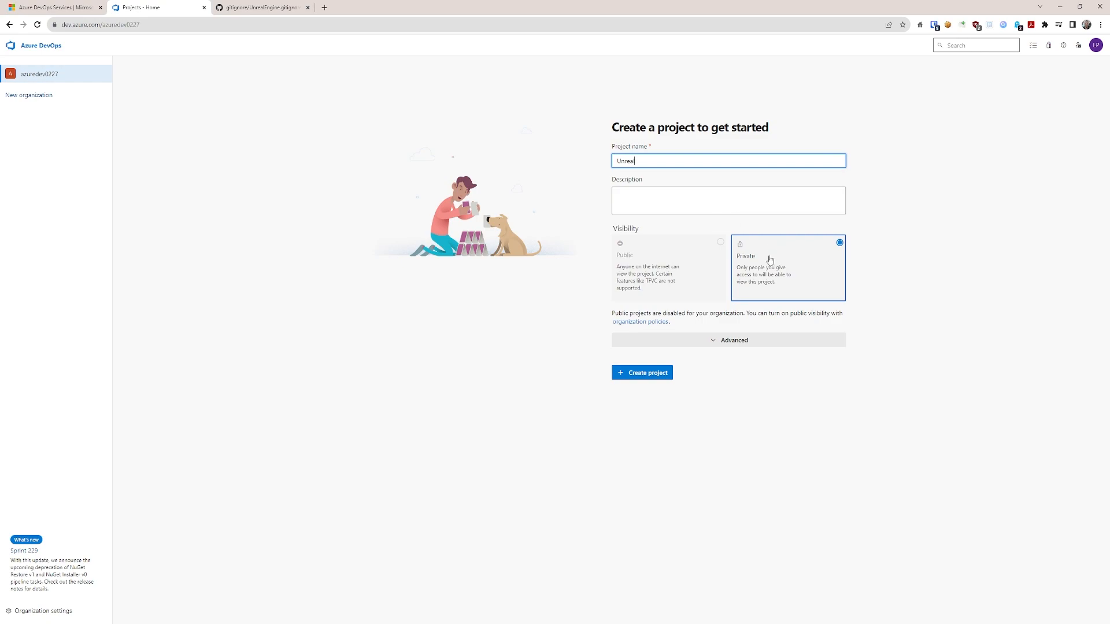
pyautogui.click(652, 377)
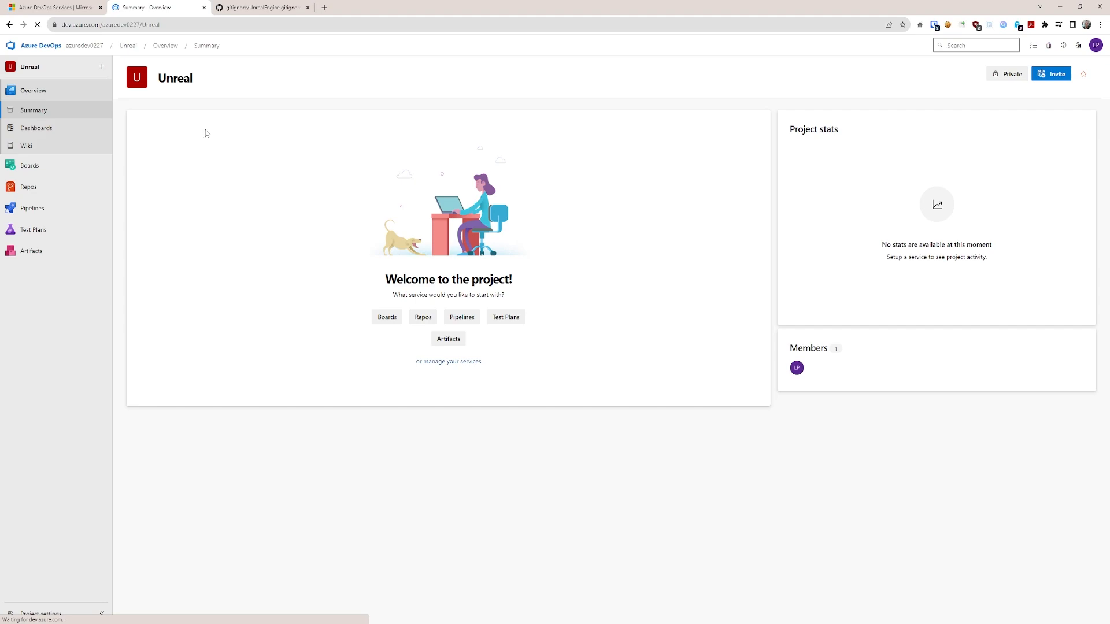
pyautogui.moveTo(68, 187)
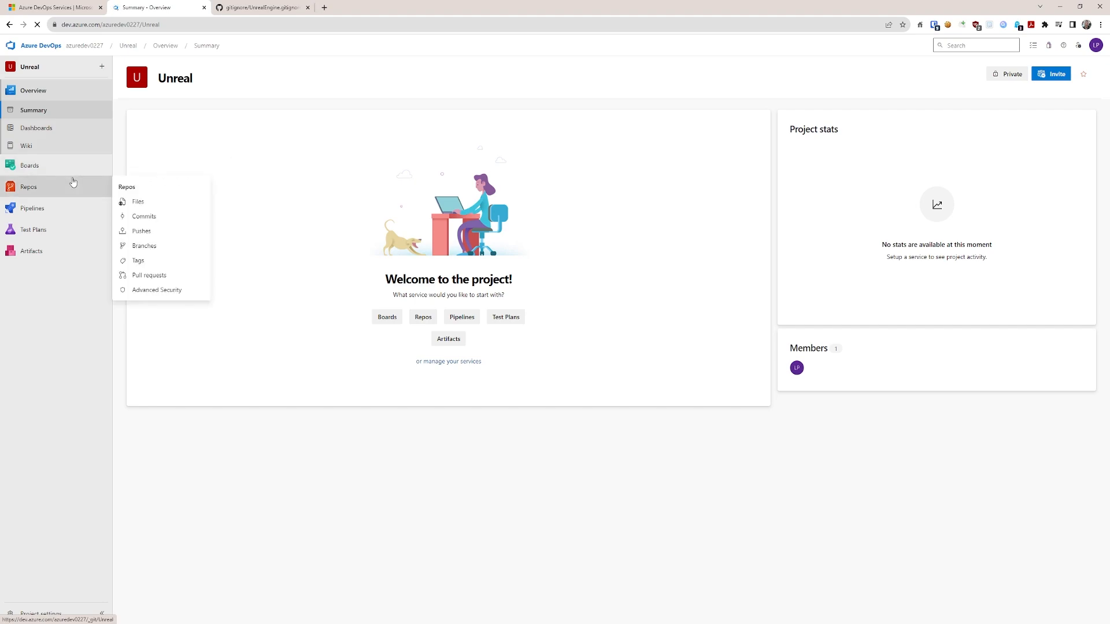
pyautogui.click(68, 186)
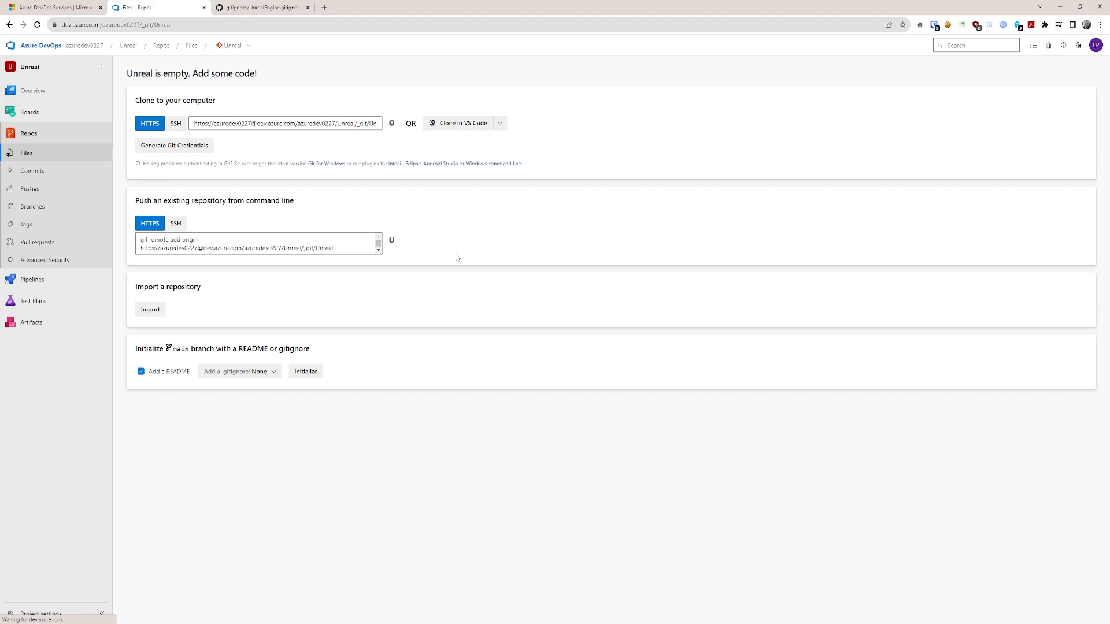
# Switch to the Epic Games Launcher, launch Unreal Engine 5.3.2 and create a First Person Blueprint project named MyProject4.
pyautogui.hotkey('alt', 'Tab')
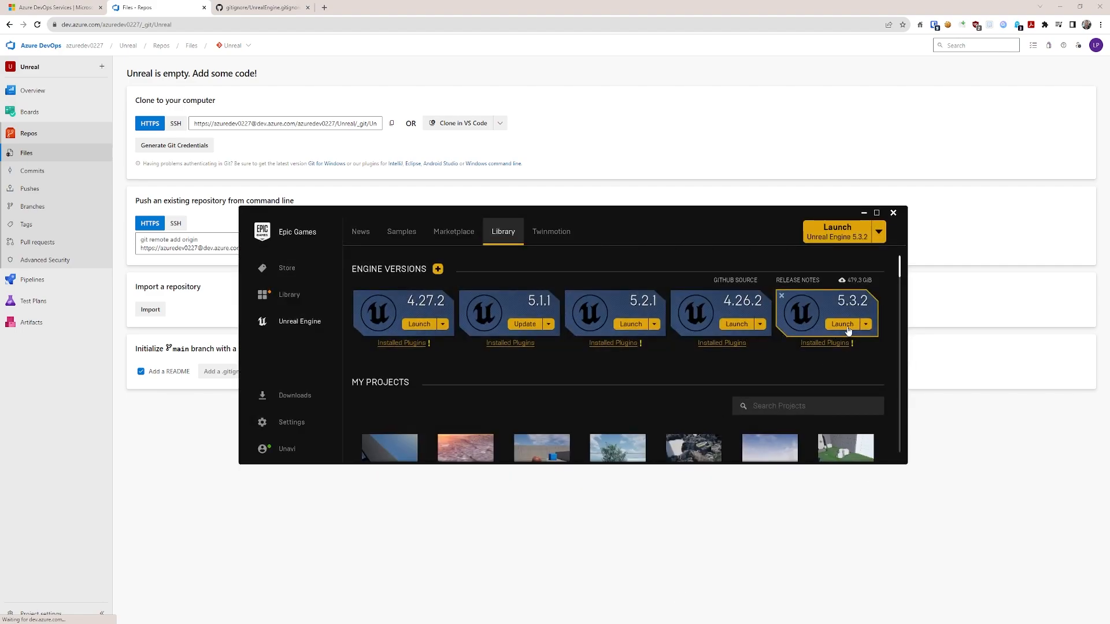
pyautogui.click(843, 325)
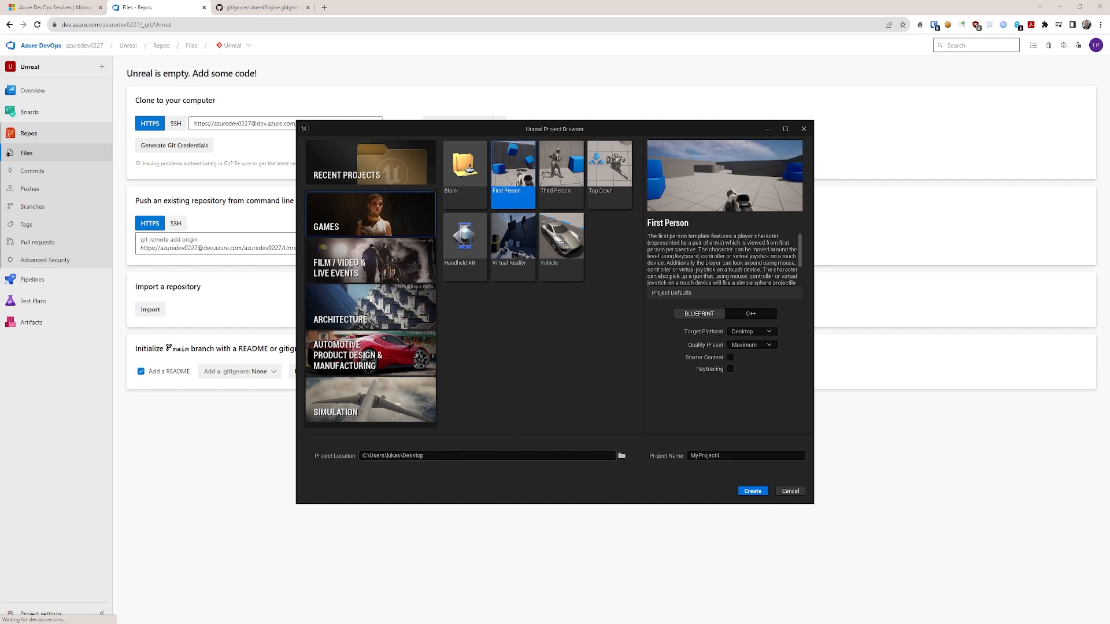
pyautogui.moveTo(728, 456); pyautogui.dragTo(681, 458)
pyautogui.click(698, 435)
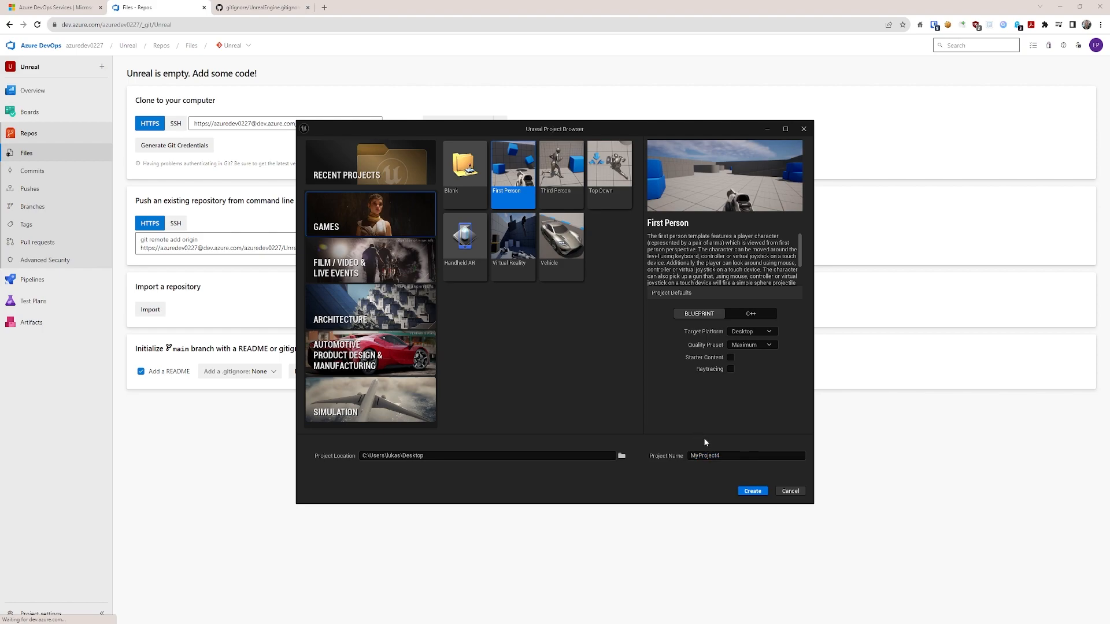
pyautogui.click(758, 494)
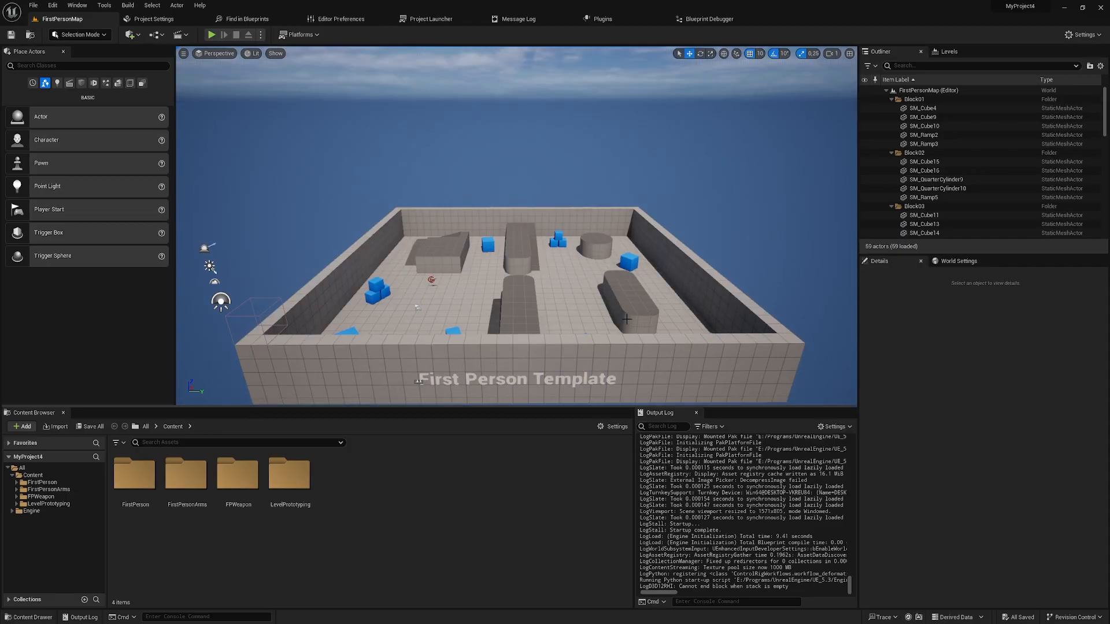
pyautogui.moveTo(399, 272); pyautogui.dragTo(414, 280)
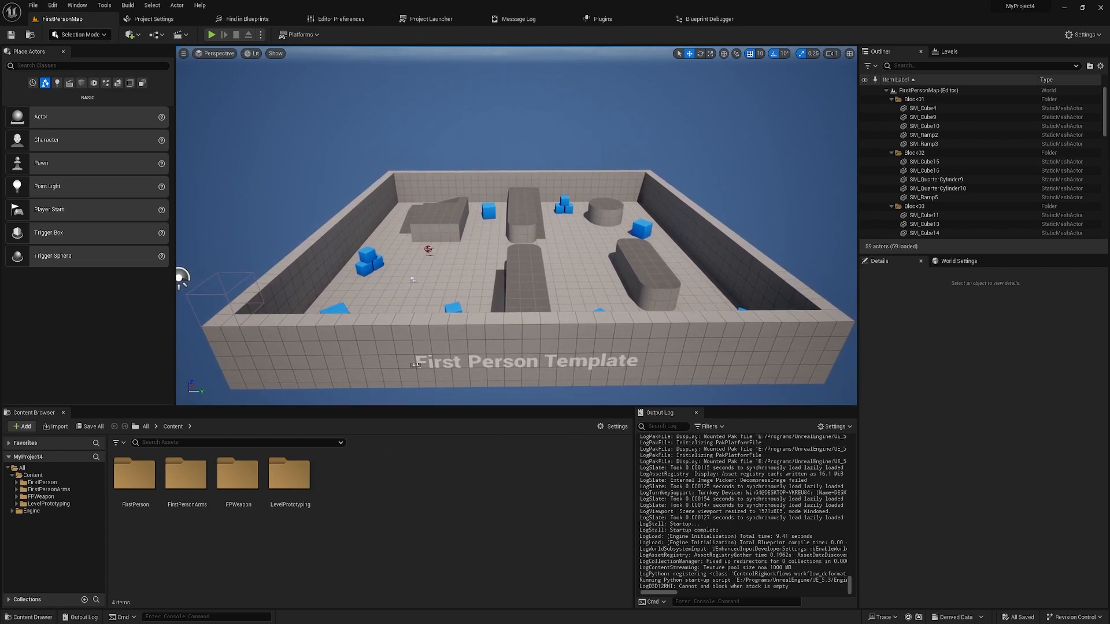
# Open PowerShell in the MyProject4 folder in File Explorer and initialize a Git repository there with git init.
pyautogui.hotkey('alt', 'Tab')
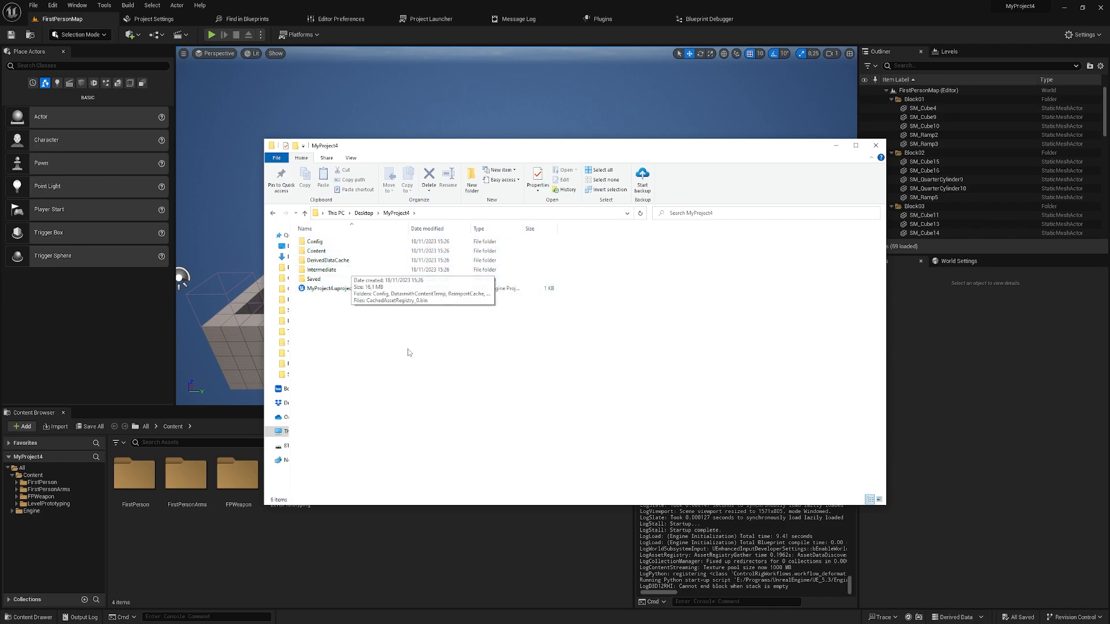
pyautogui.rightClick(414, 364)
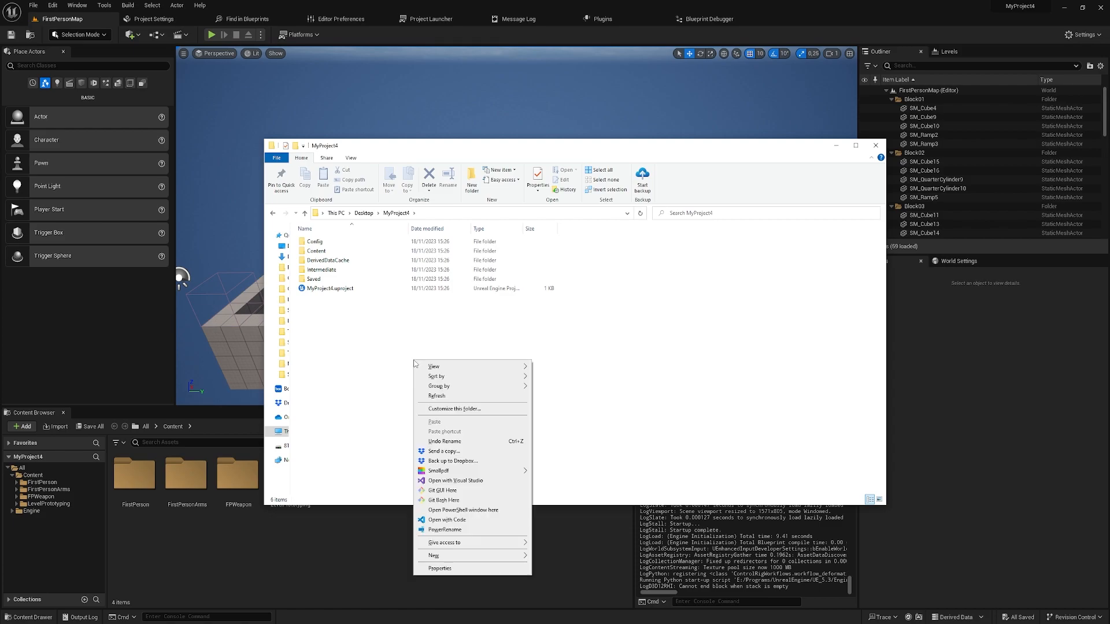
pyautogui.click(462, 510)
pyautogui.moveTo(433, 95); pyautogui.dragTo(817, 231)
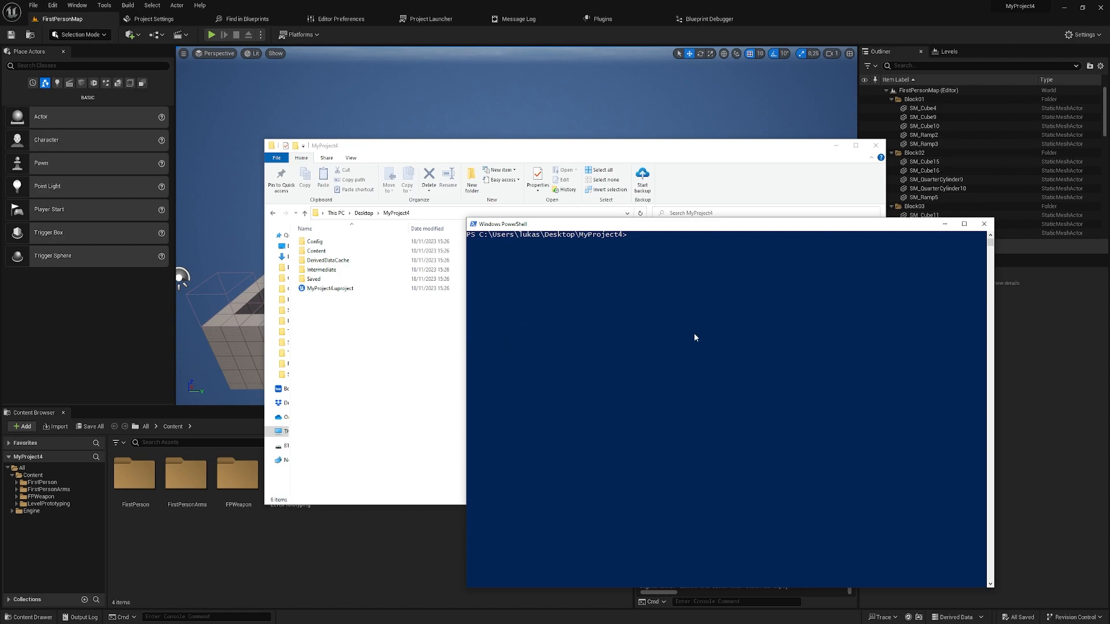
pyautogui.write('git init')
pyautogui.press('Return')
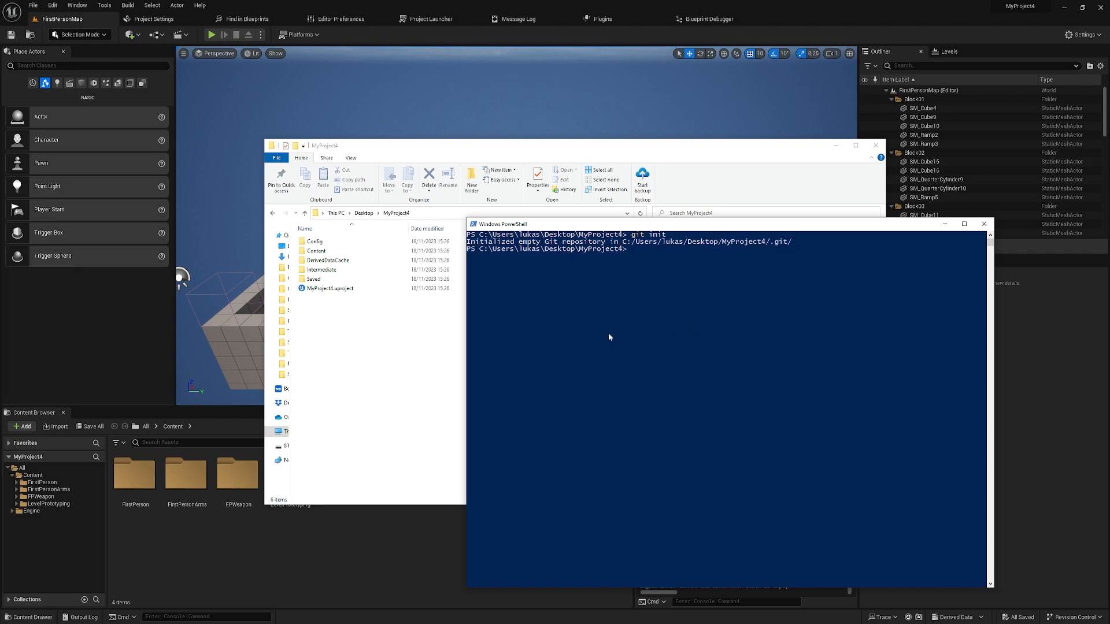
pyautogui.click(383, 373)
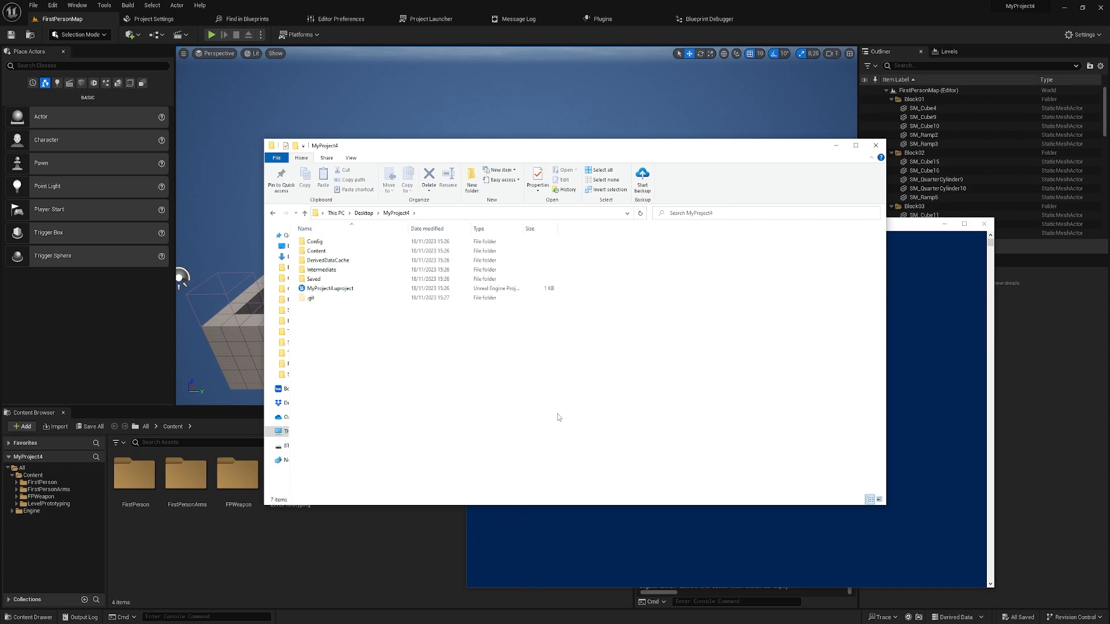
# Switch to Sourcetree, add the MyProject4 folder from the Desktop as a repository and review its unstaged files.
pyautogui.click(516, 623)
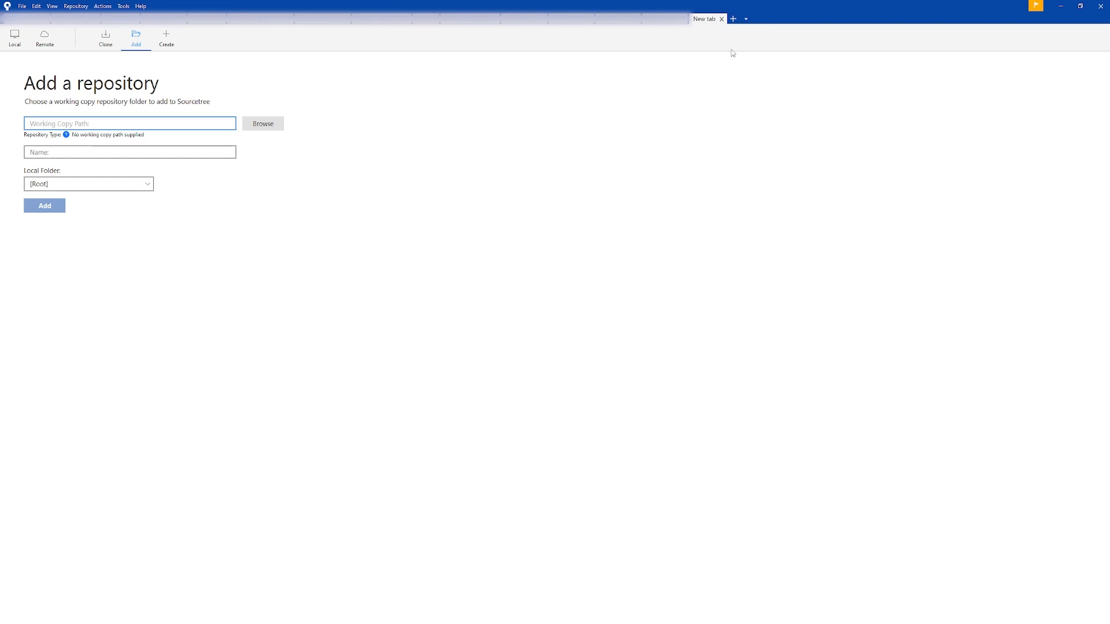
pyautogui.click(263, 124)
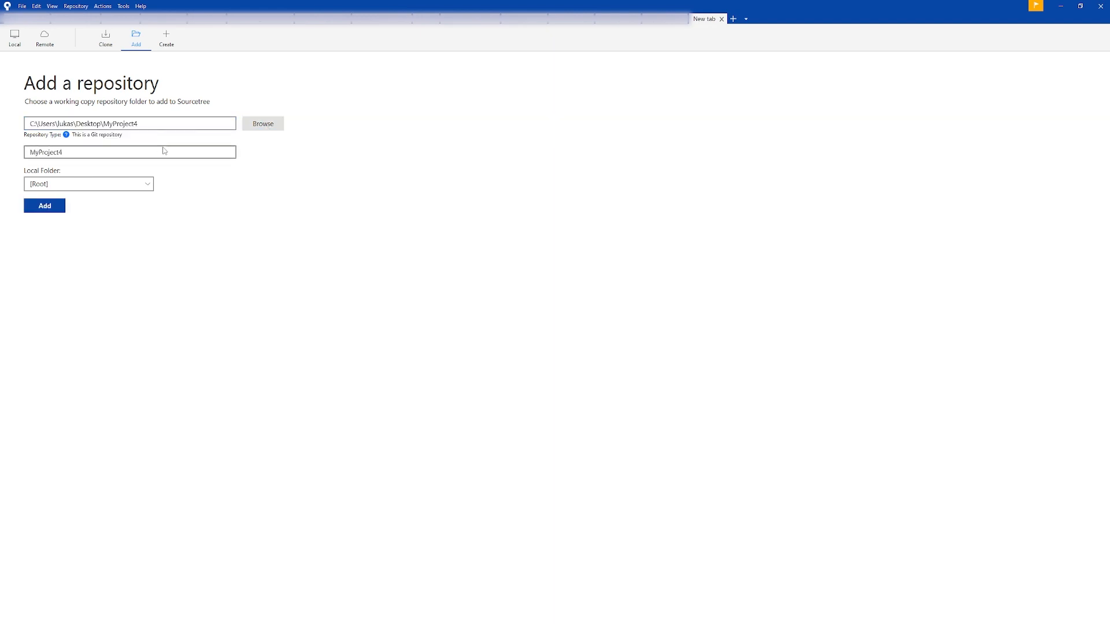
pyautogui.click(45, 206)
pyautogui.scroll(-20, 307, 373)
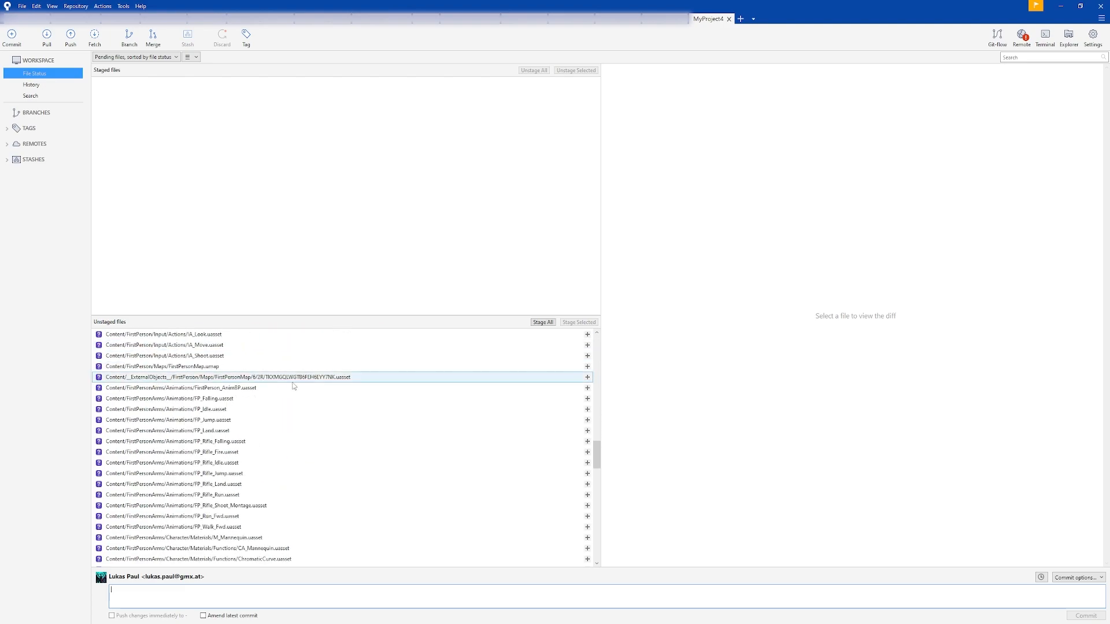
pyautogui.scroll(-20, 296, 383)
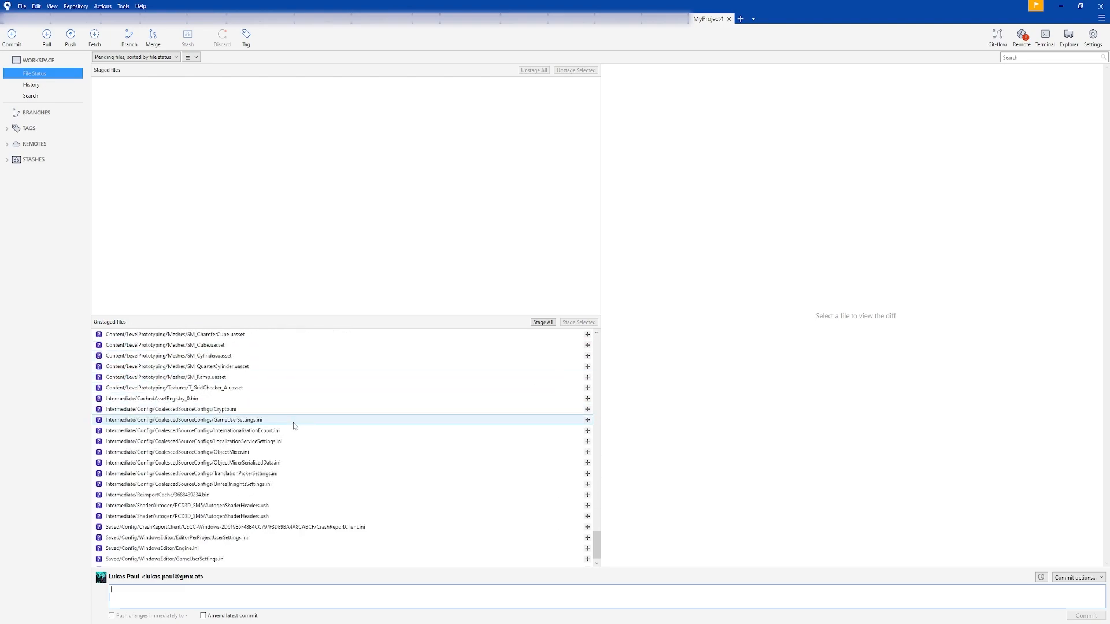
pyautogui.scroll(7, 145, 396)
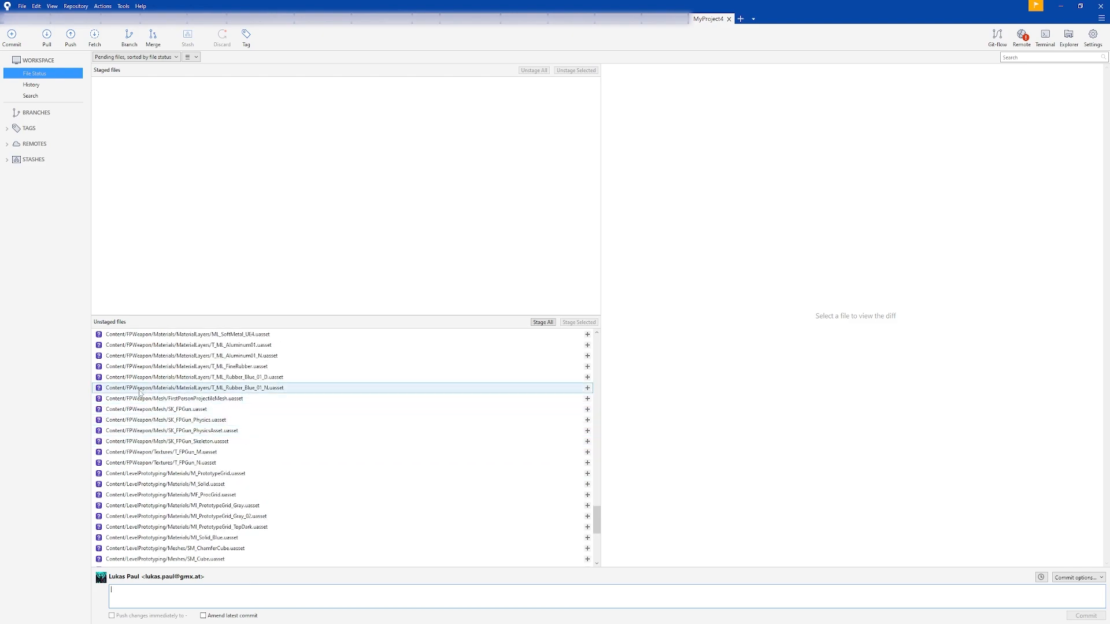
pyautogui.scroll(-7, 118, 381)
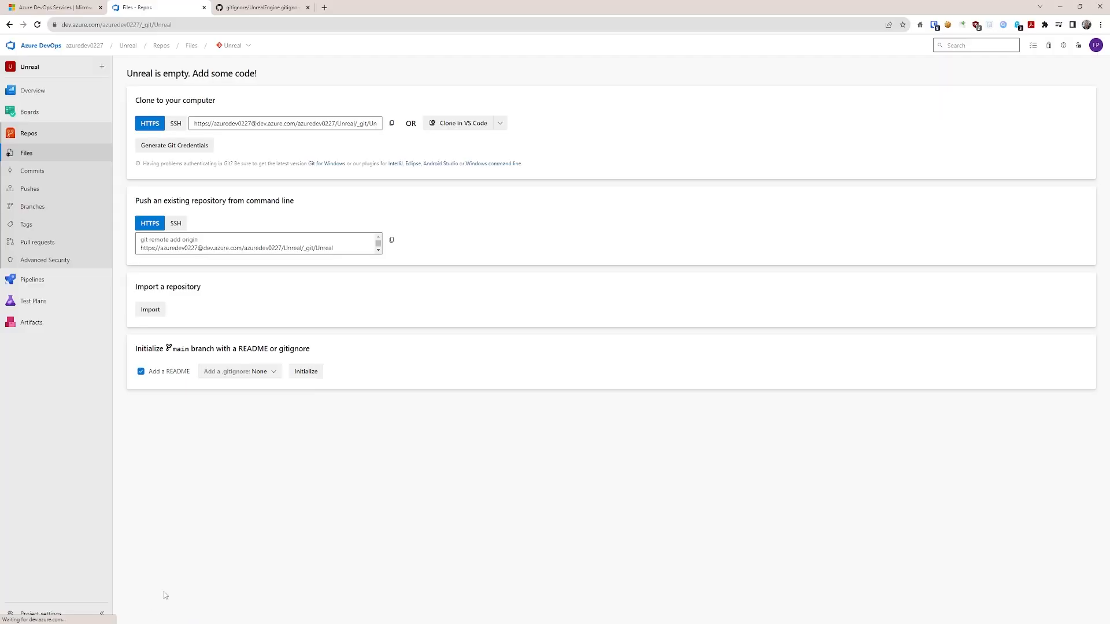
# Switch to the browser and copy the full contents of UnrealEngine.gitignore from GitHub.
pyautogui.click(243, 7)
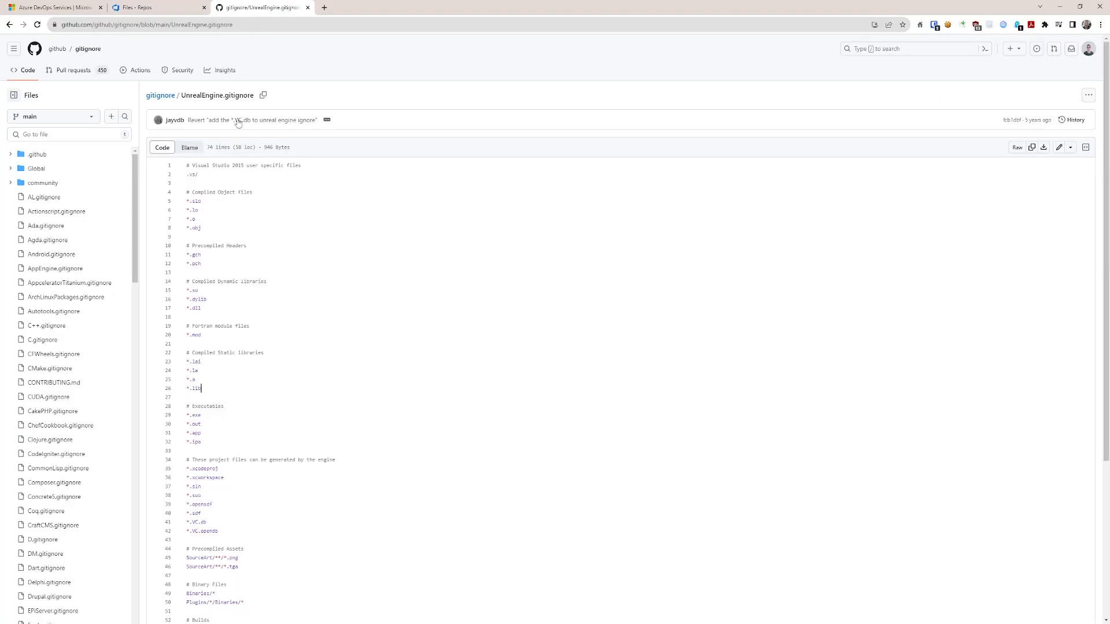
pyautogui.moveTo(187, 168); pyautogui.dragTo(322, 614)
pyautogui.hotkey('ctrl', 'c')
pyautogui.scroll(-4, 280, 266)
pyautogui.scroll(4, 339, 474)
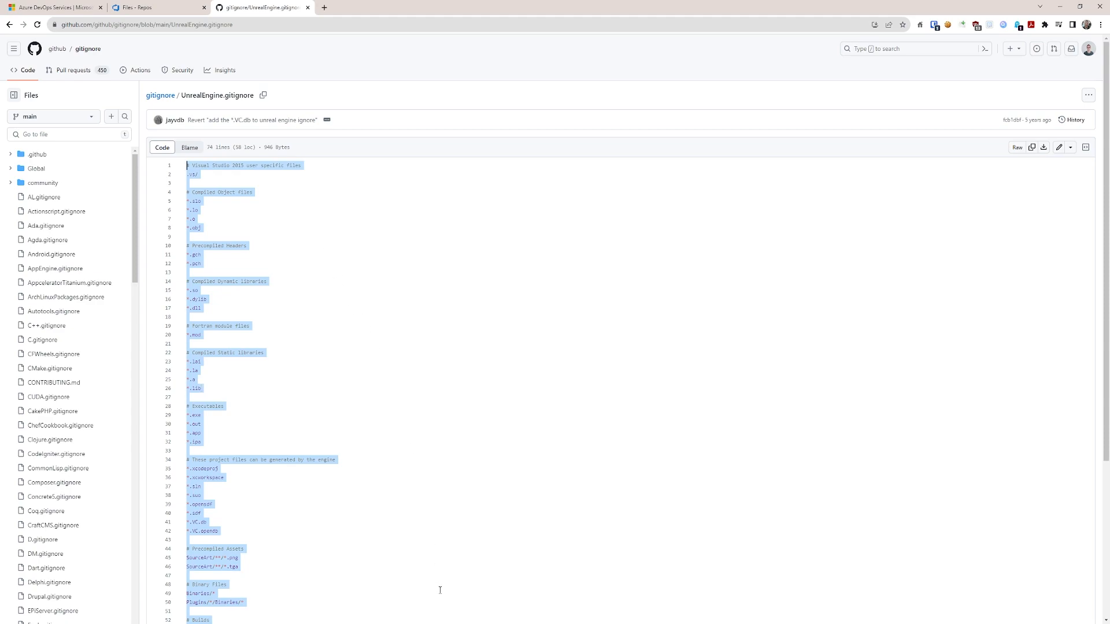
# Switch to File Explorer and create a new text document named .gitignore in the MyProject4 folder.
pyautogui.hotkey('alt', 'Tab')
pyautogui.rightClick(374, 346)
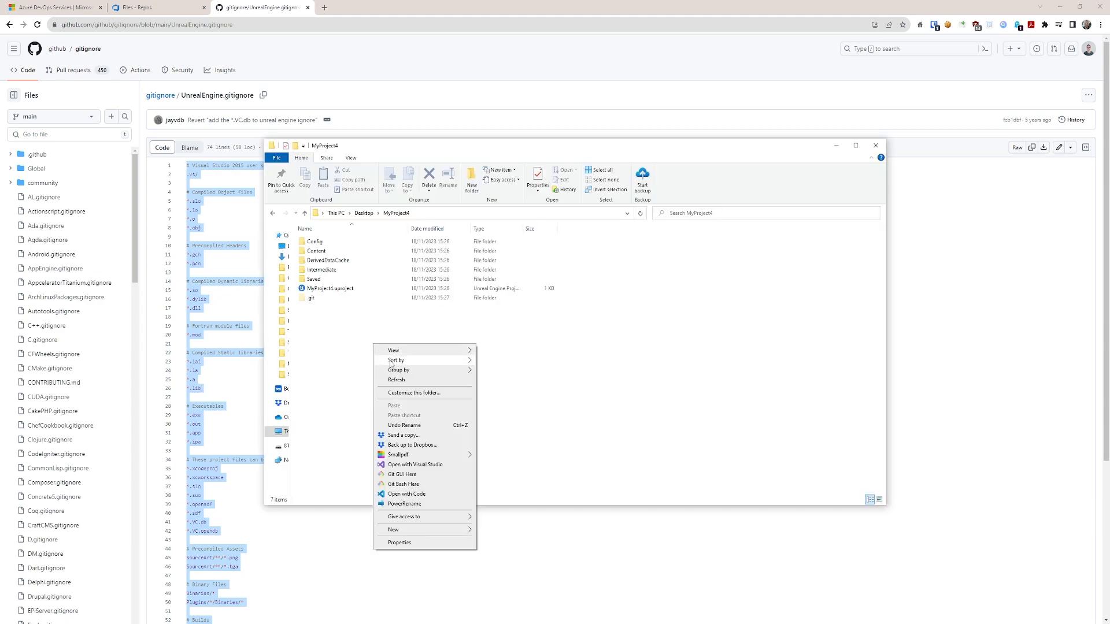
pyautogui.moveTo(404, 530)
pyautogui.click(508, 512)
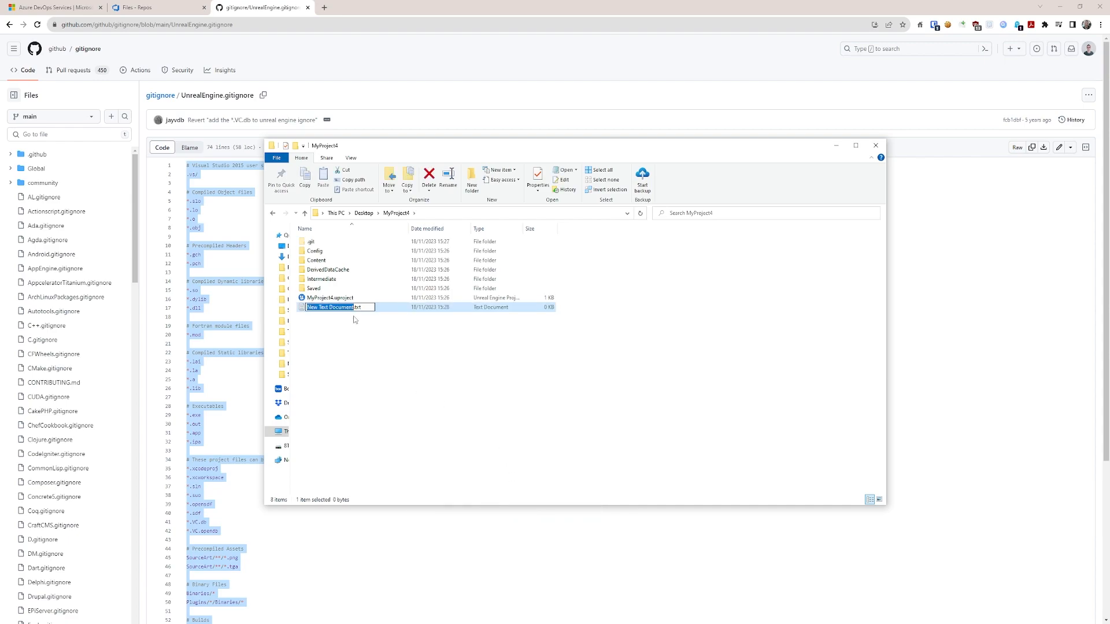
pyautogui.hotkey('ctrl', 'a')
pyautogui.press('BackSpace')
pyautogui.write('.gitignore')
pyautogui.press('Return')
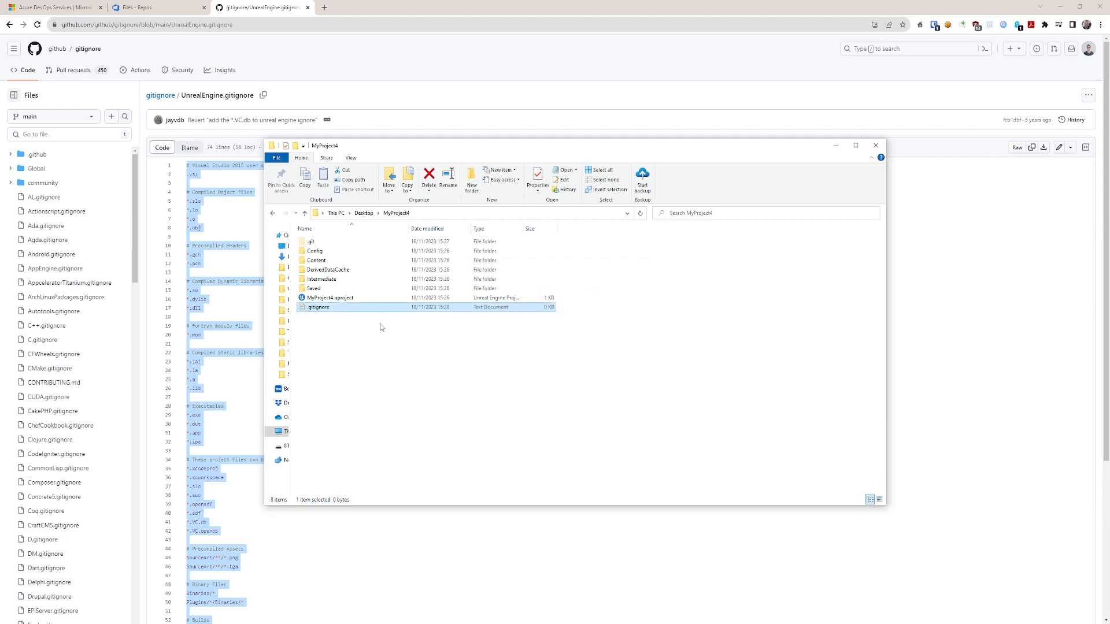
# Open the .gitignore file in Notepad, paste the copied Unreal Engine ignore rules into it and save it.
pyautogui.doubleClick(334, 309)
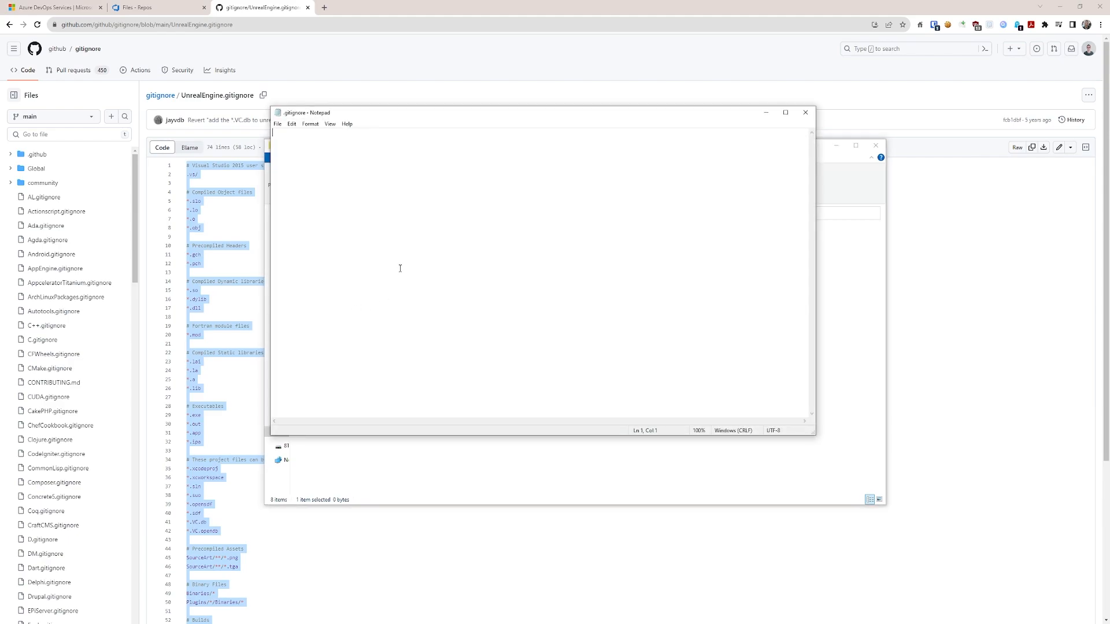
pyautogui.hotkey('ctrl', 'v')
pyautogui.scroll(13, 450, 277)
pyautogui.click(461, 254)
pyautogui.hotkey('ctrl', 's')
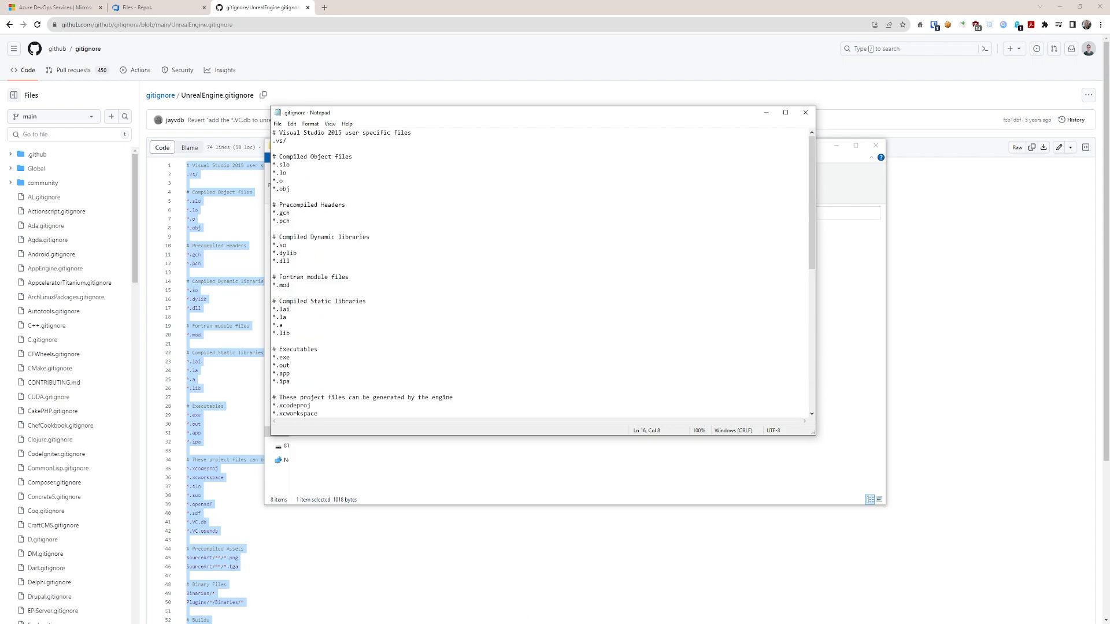
# Switch to Sourcetree and examine the unstaged files, previewing the Config .ini files and several external actor .uasset files.
pyautogui.click(517, 622)
pyautogui.click(370, 454)
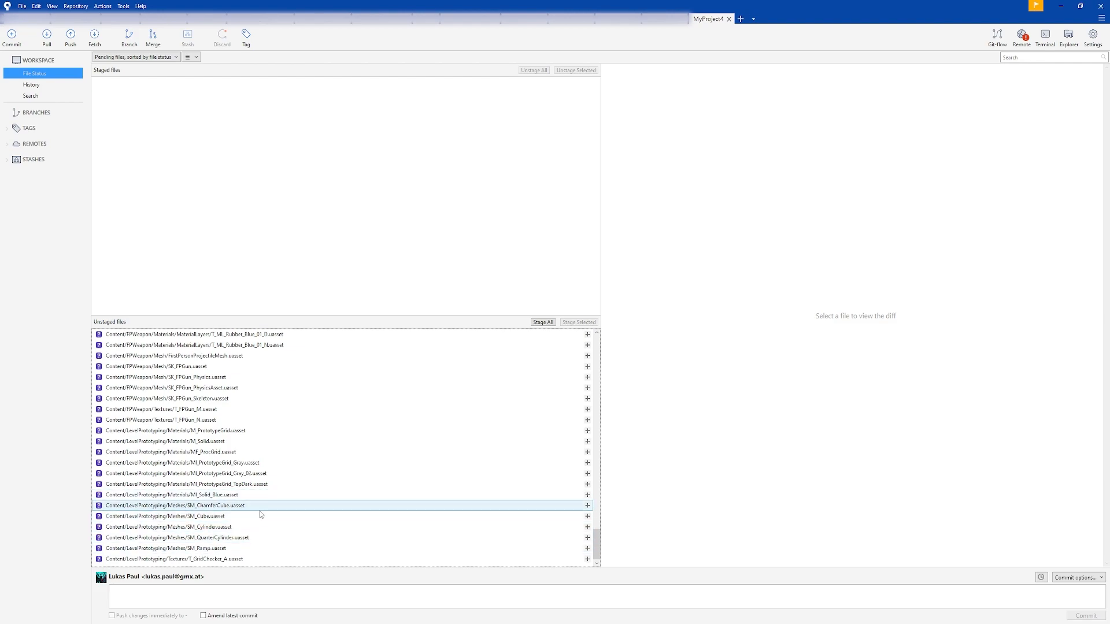
pyautogui.scroll(20, 260, 514)
pyautogui.scroll(10, 257, 514)
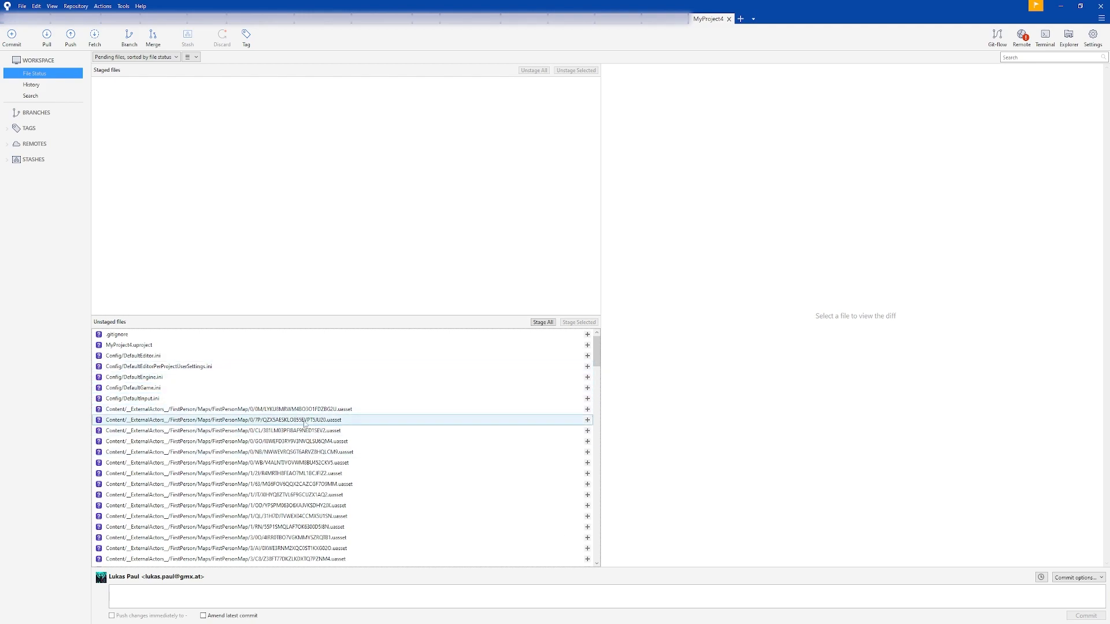
pyautogui.click(290, 387)
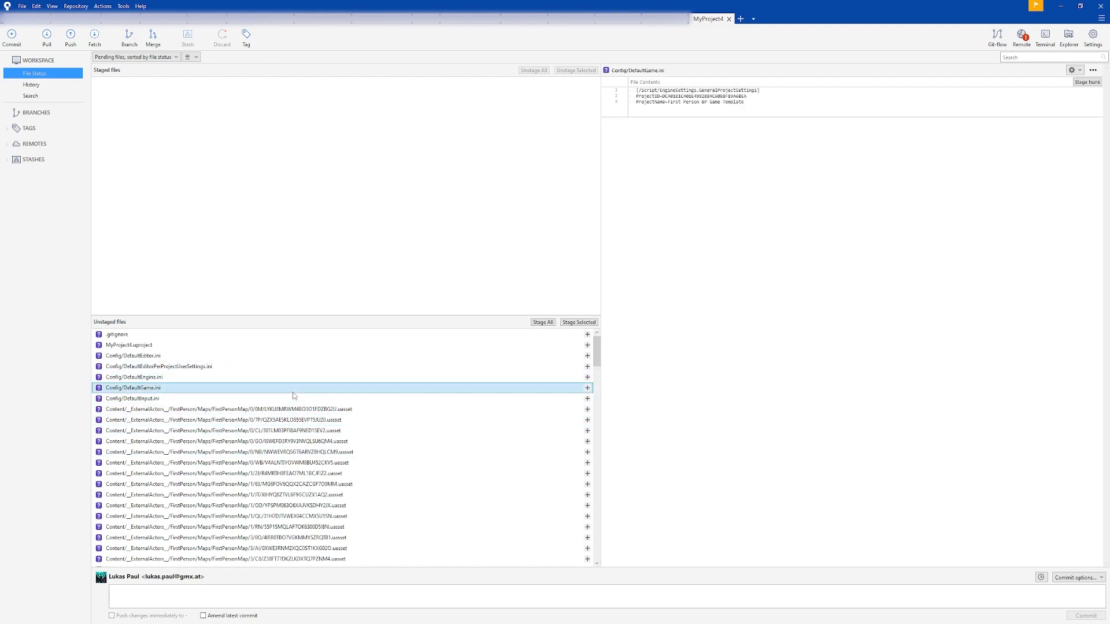
pyautogui.press('Up')
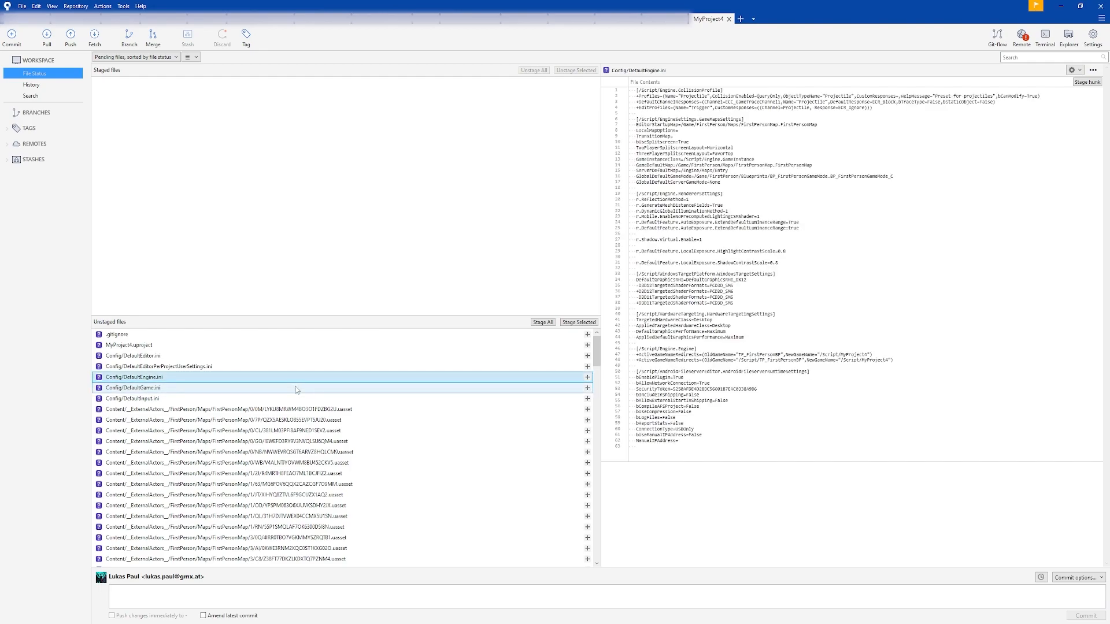
pyautogui.press('Down')
pyautogui.press('Down')
pyautogui.press('Down')
pyautogui.click(313, 424)
pyautogui.click(308, 451)
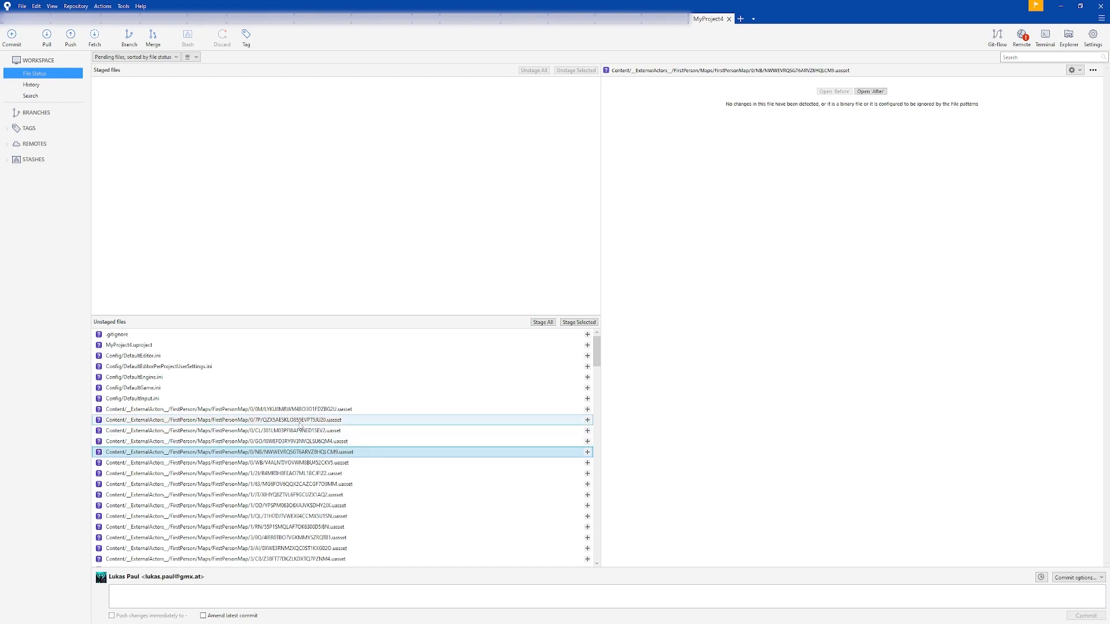
pyautogui.click(312, 409)
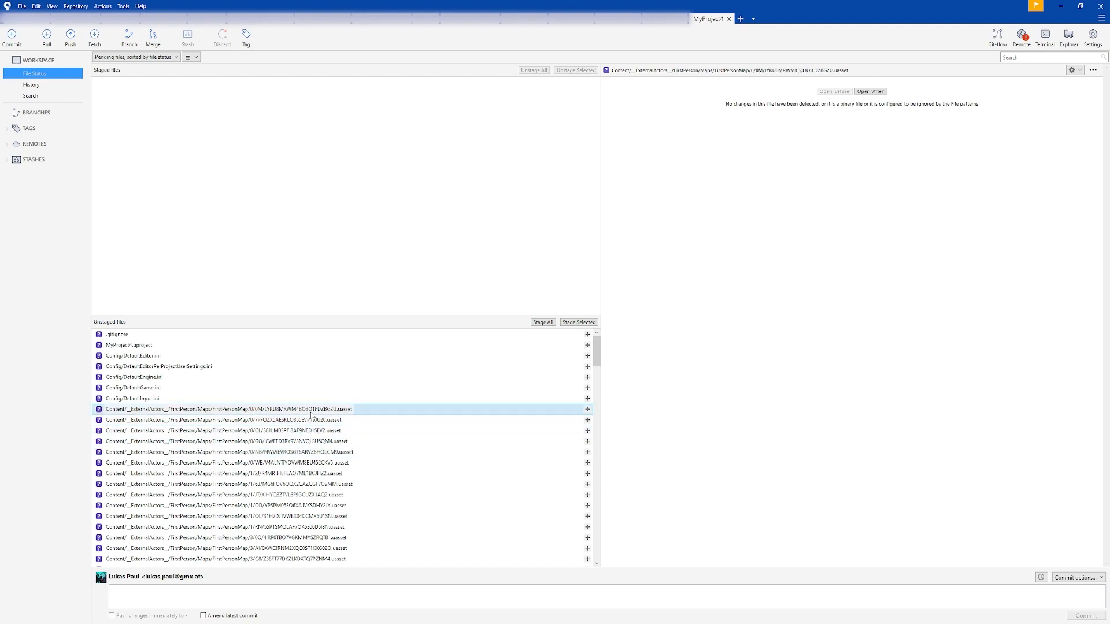
pyautogui.click(347, 431)
pyautogui.click(354, 463)
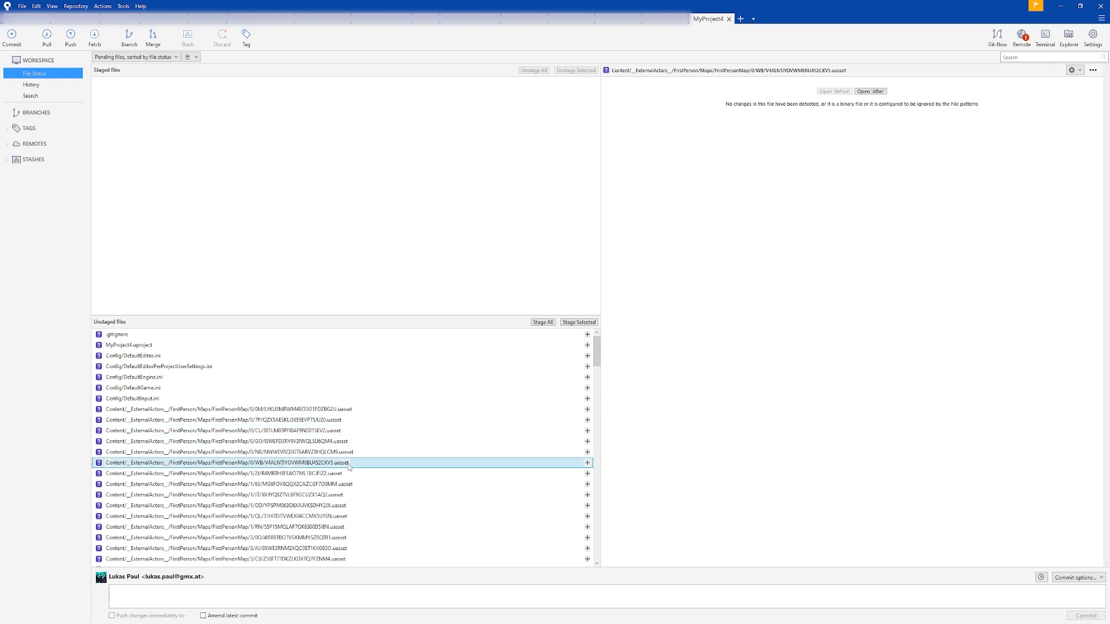
# Examine the rest of the unstaged files, checking further external actor .uasset files and the FirstPerson content assets.
pyautogui.click(352, 410)
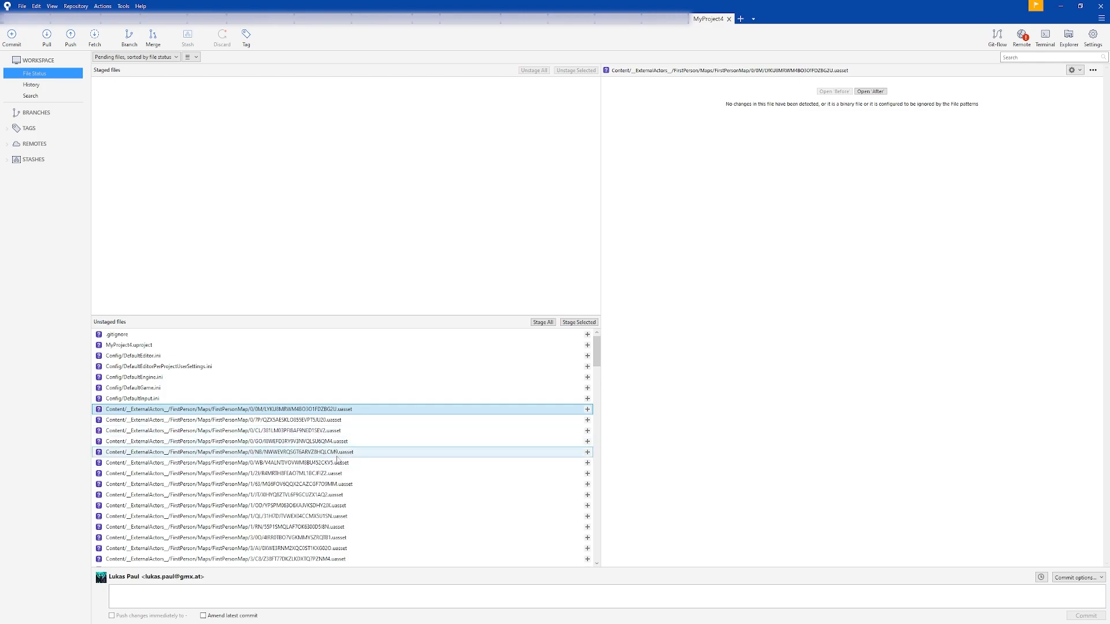
pyautogui.scroll(-20, 355, 459)
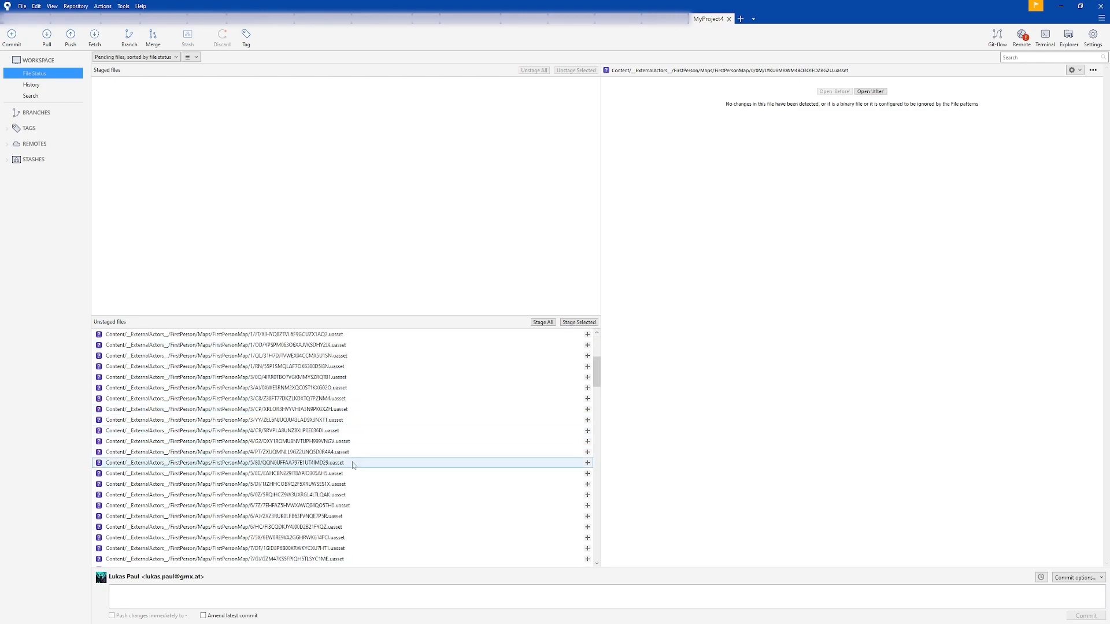
pyautogui.scroll(-5, 340, 450)
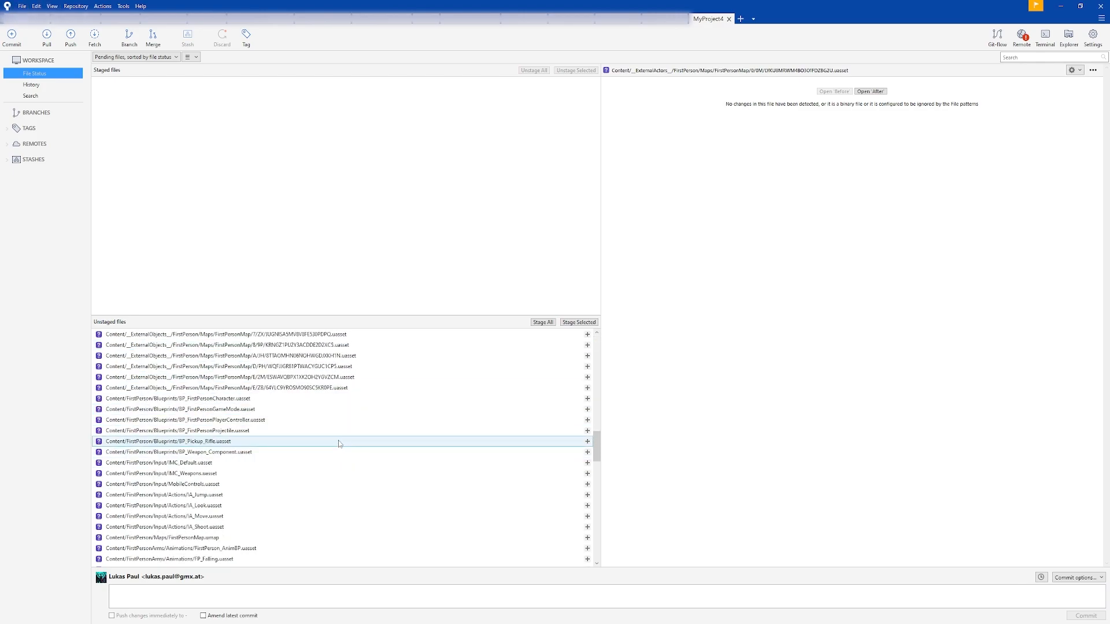
pyautogui.scroll(6, 339, 444)
pyautogui.click(339, 420)
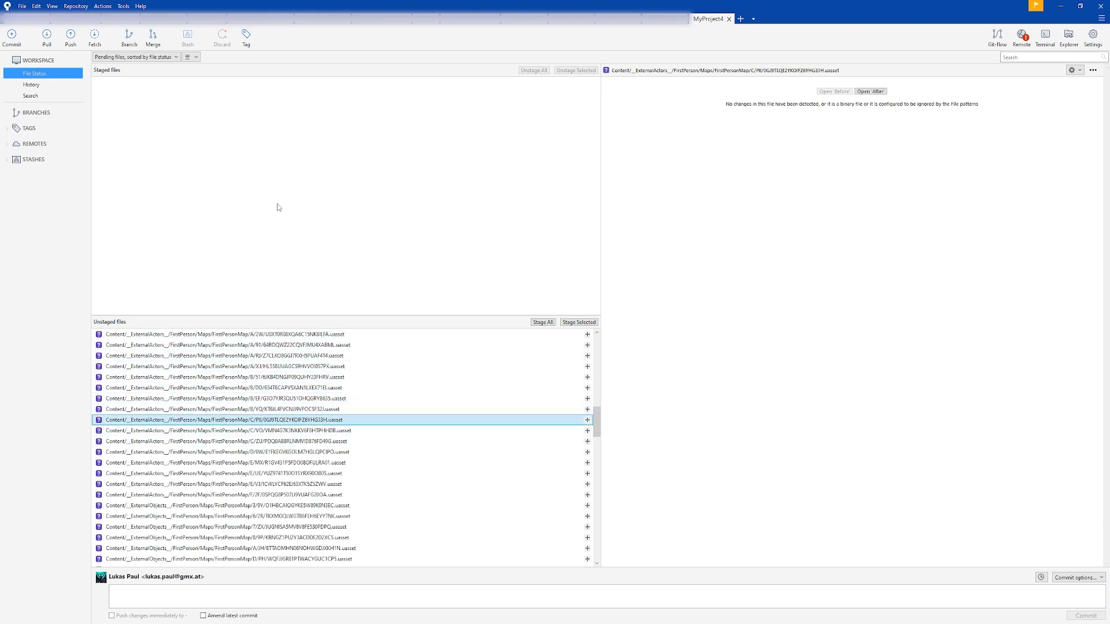
# Initialize Git LFS for the MyProject4 repository and proceed to choosing the tracked file types.
pyautogui.click(74, 6)
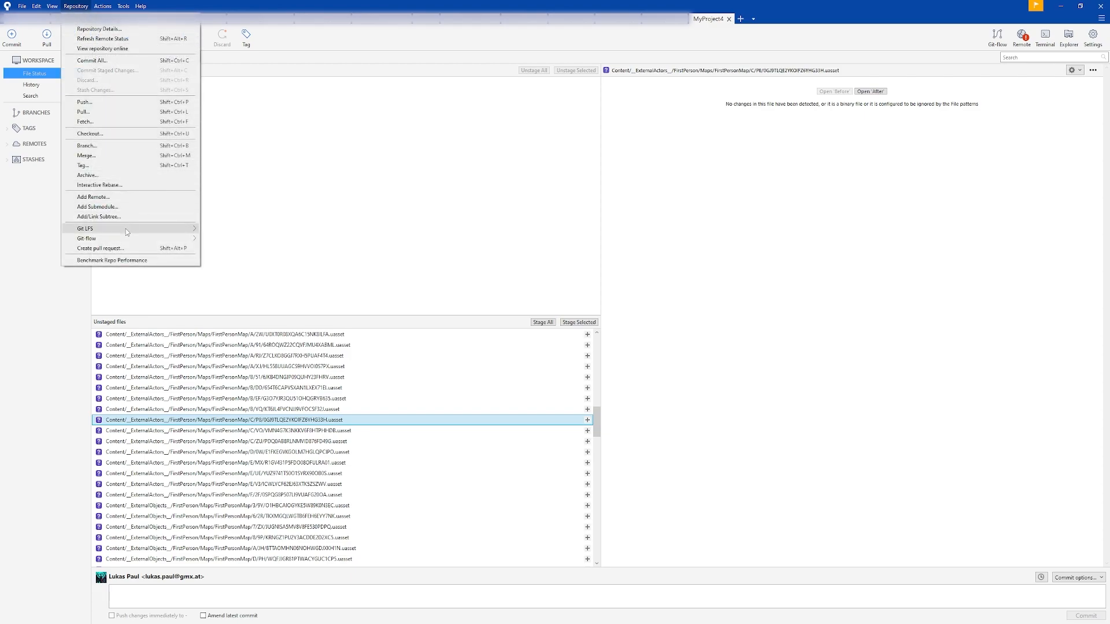
pyautogui.moveTo(126, 230)
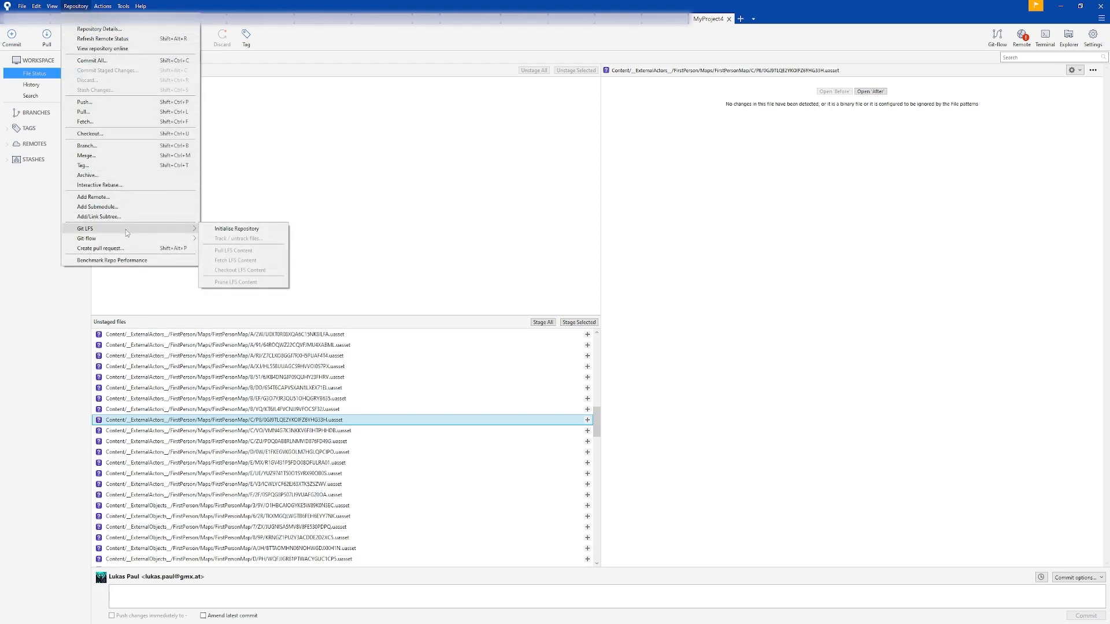
pyautogui.click(228, 230)
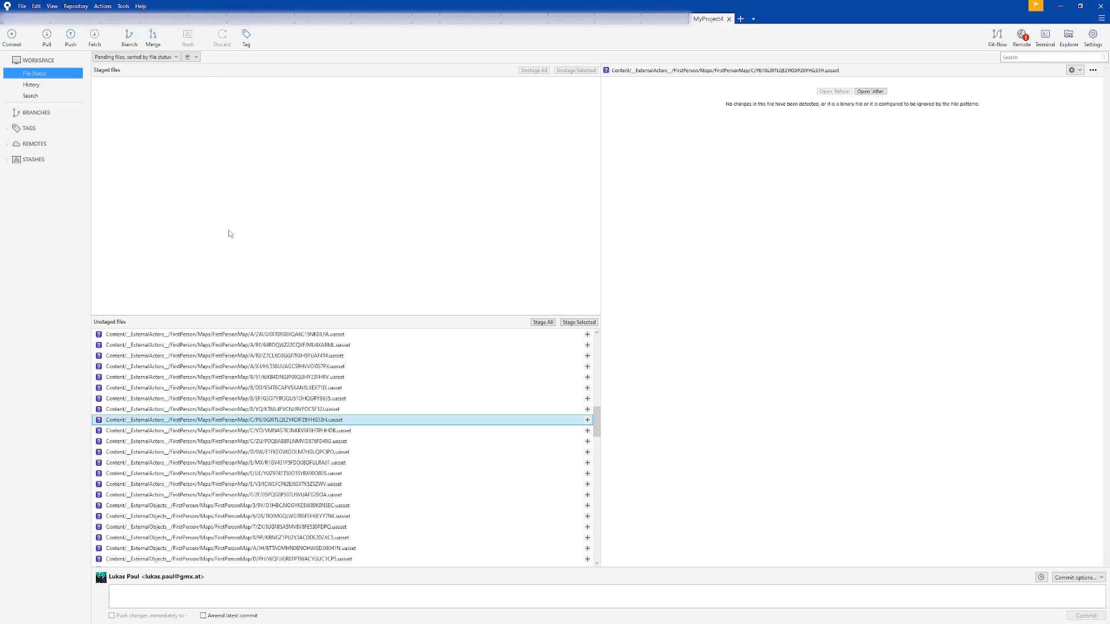
pyautogui.click(591, 203)
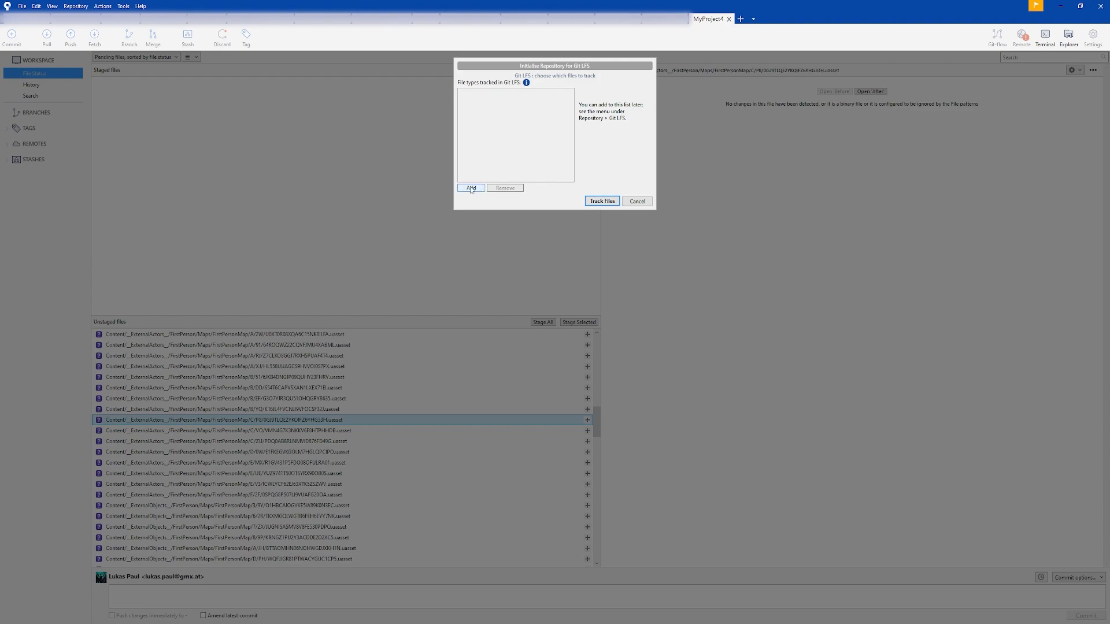
# Add *.uasset to the file types tracked in Git LFS.
pyautogui.click(472, 189)
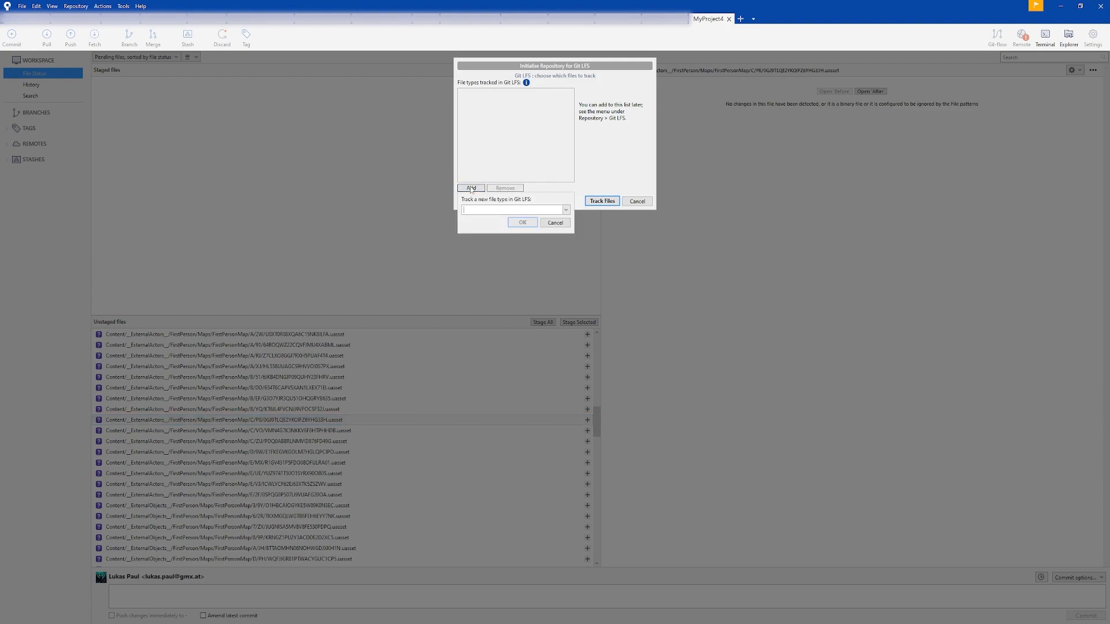
pyautogui.moveTo(621, 623)
pyautogui.click(666, 599)
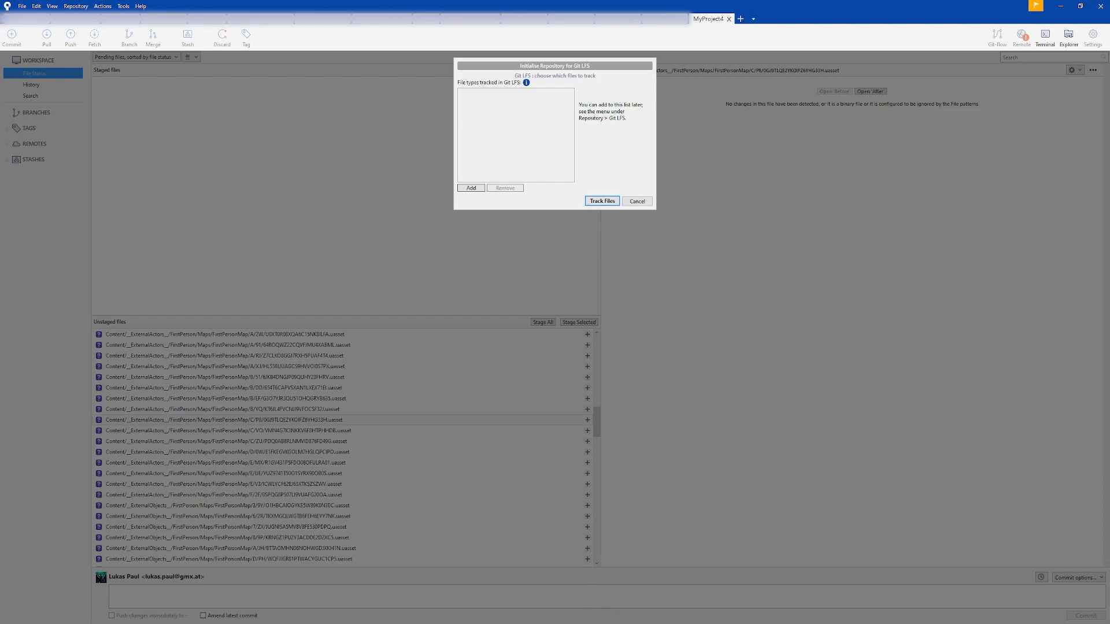
pyautogui.click(479, 189)
pyautogui.write('*.uasset')
pyautogui.moveTo(468, 210); pyautogui.dragTo(496, 210)
pyautogui.click(495, 210)
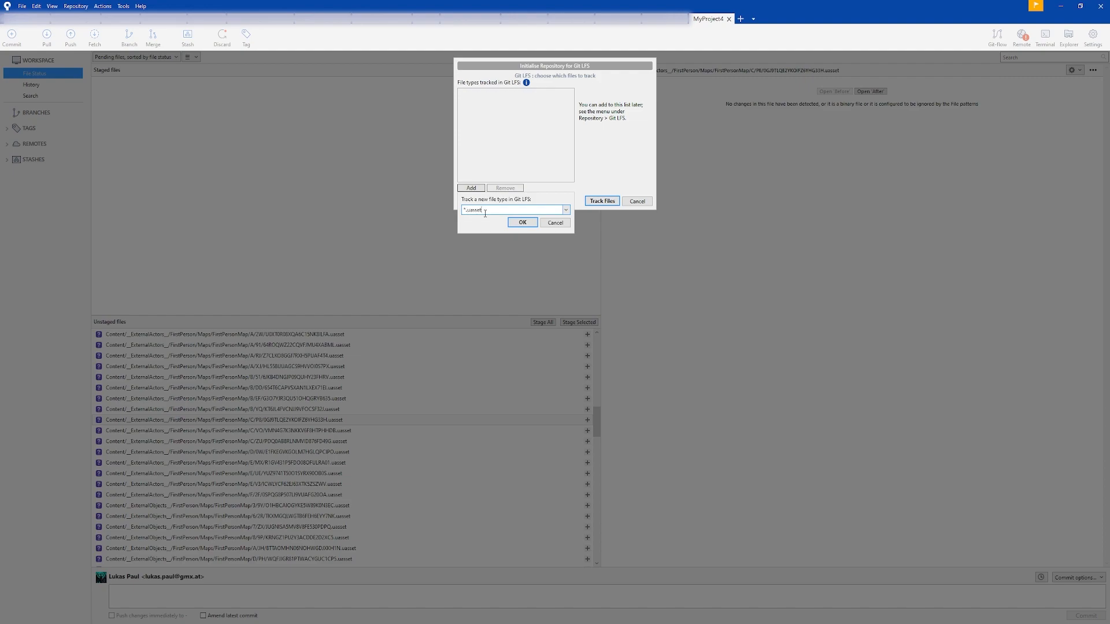
pyautogui.click(522, 222)
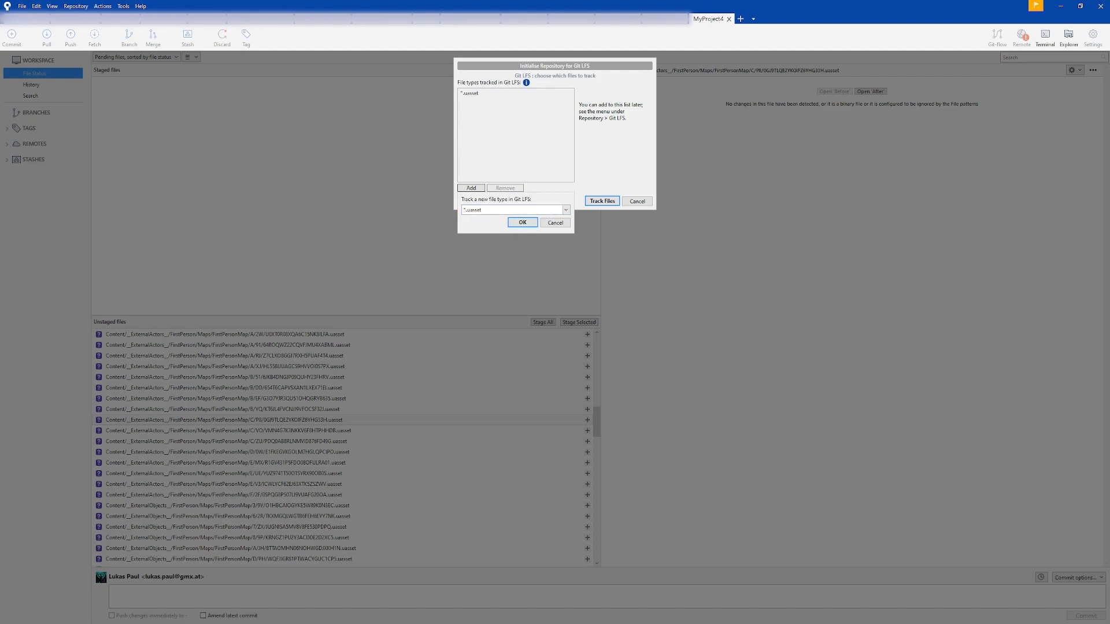
# Add *.umap and *.dll to the Git LFS file types and apply the tracking.
pyautogui.click(471, 188)
pyautogui.write('*.umap')
pyautogui.click(522, 223)
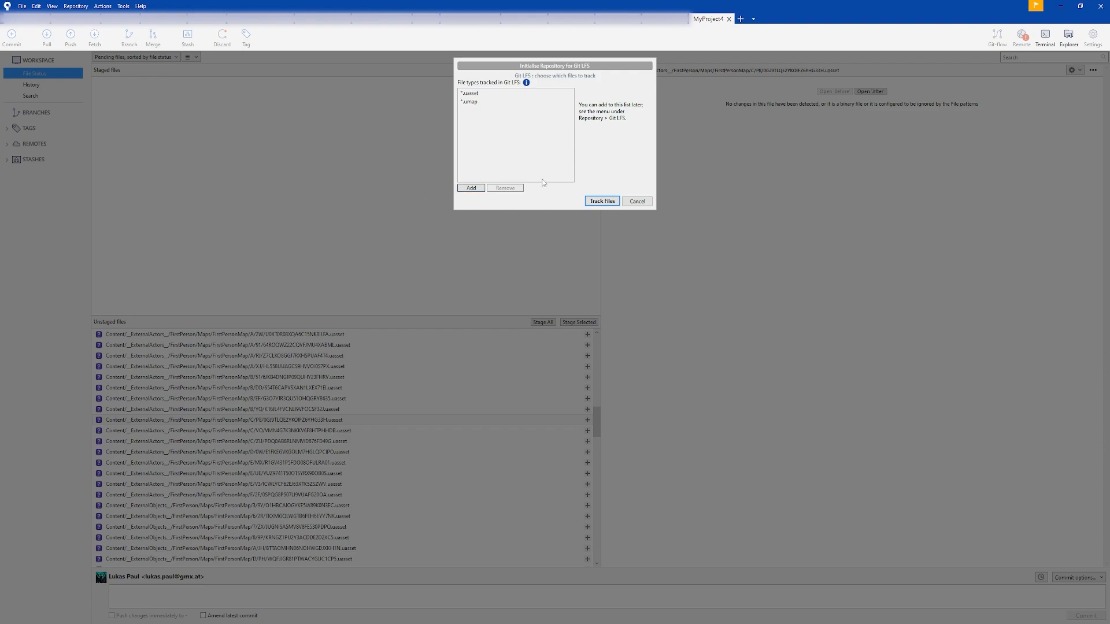
pyautogui.click(471, 189)
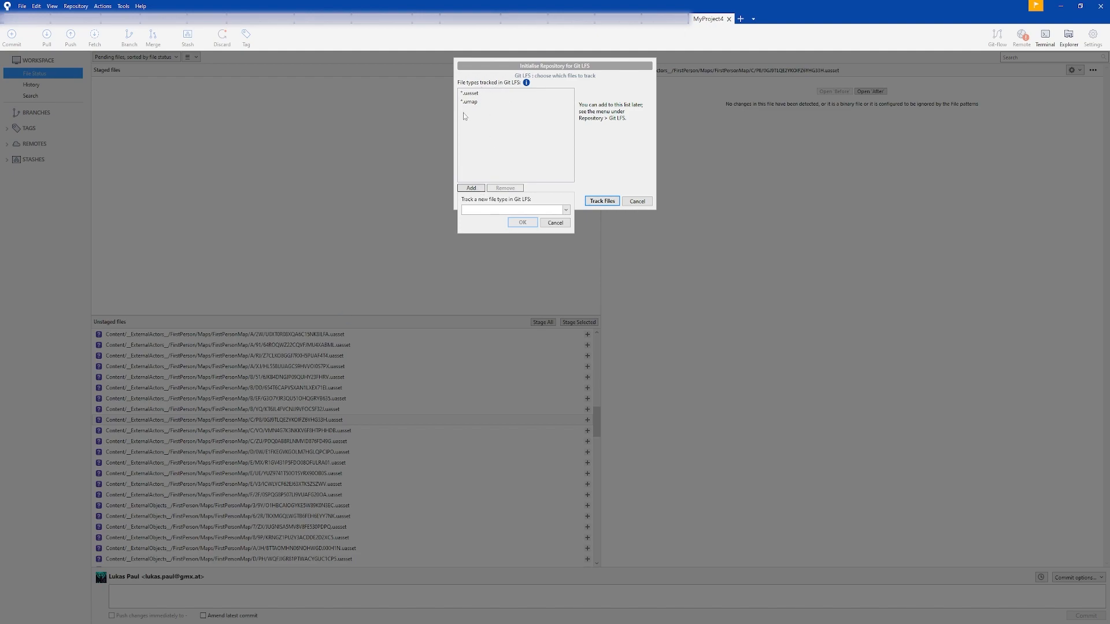
pyautogui.write('*.d')
pyautogui.click(519, 224)
pyautogui.click(602, 201)
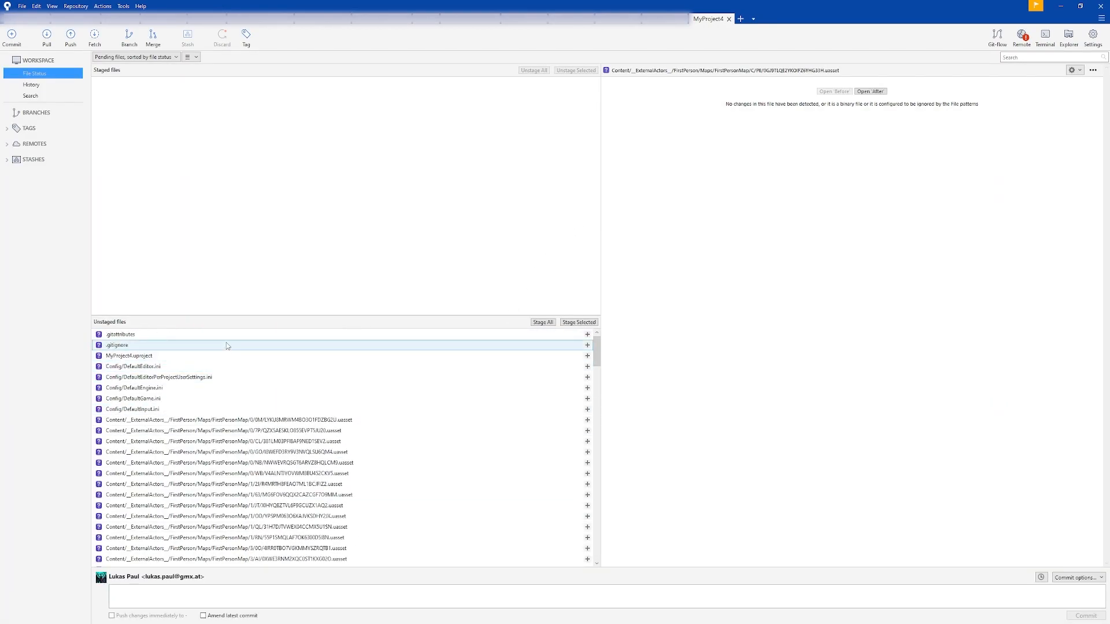
# Check the contents of the new .gitattributes file and stage all unstaged files.
pyautogui.click(227, 337)
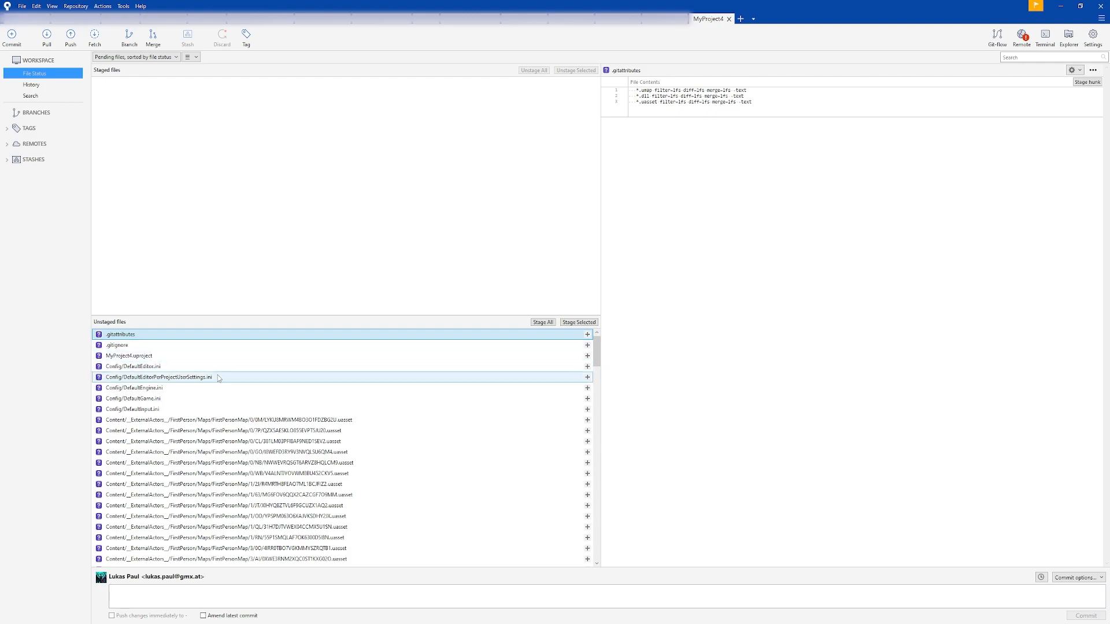
pyautogui.scroll(-20, 502, 380)
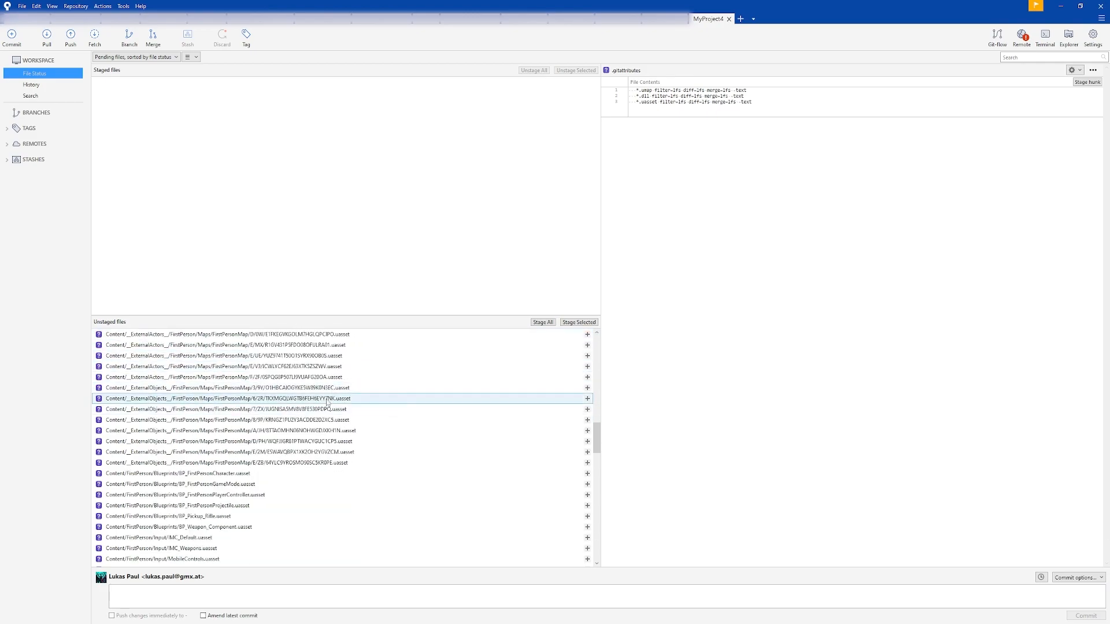
pyautogui.scroll(-15, 340, 424)
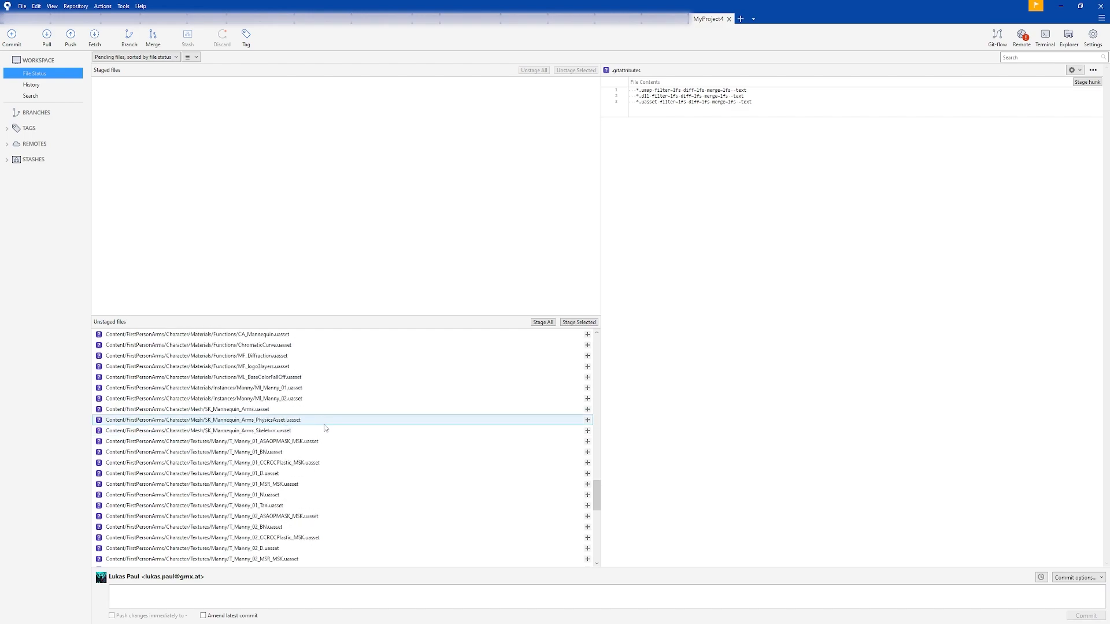
pyautogui.scroll(-7, 299, 423)
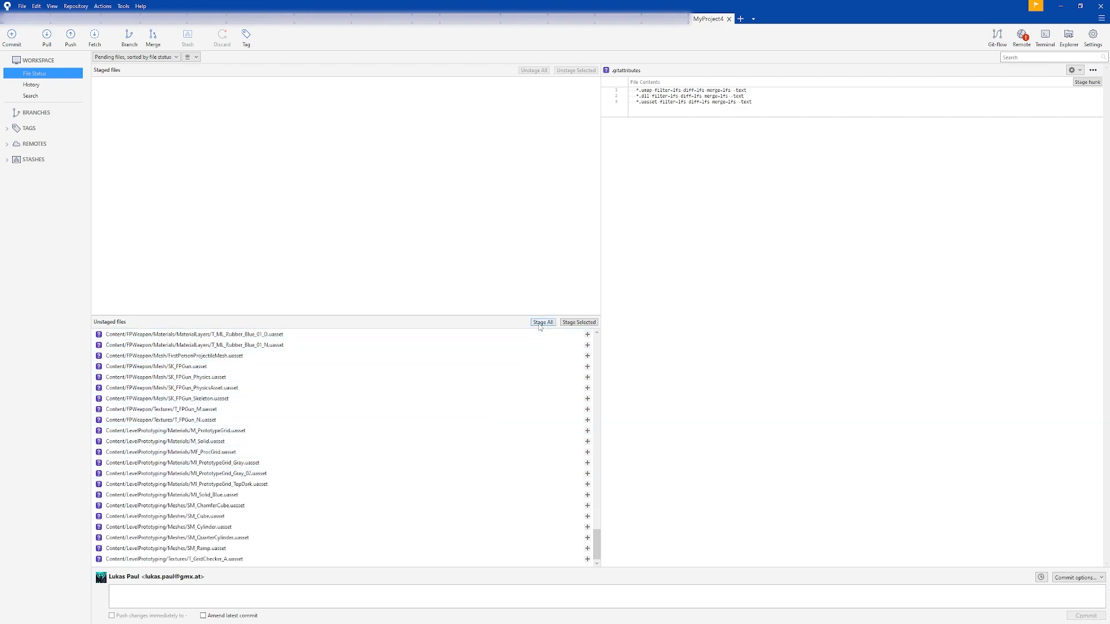
pyautogui.click(541, 323)
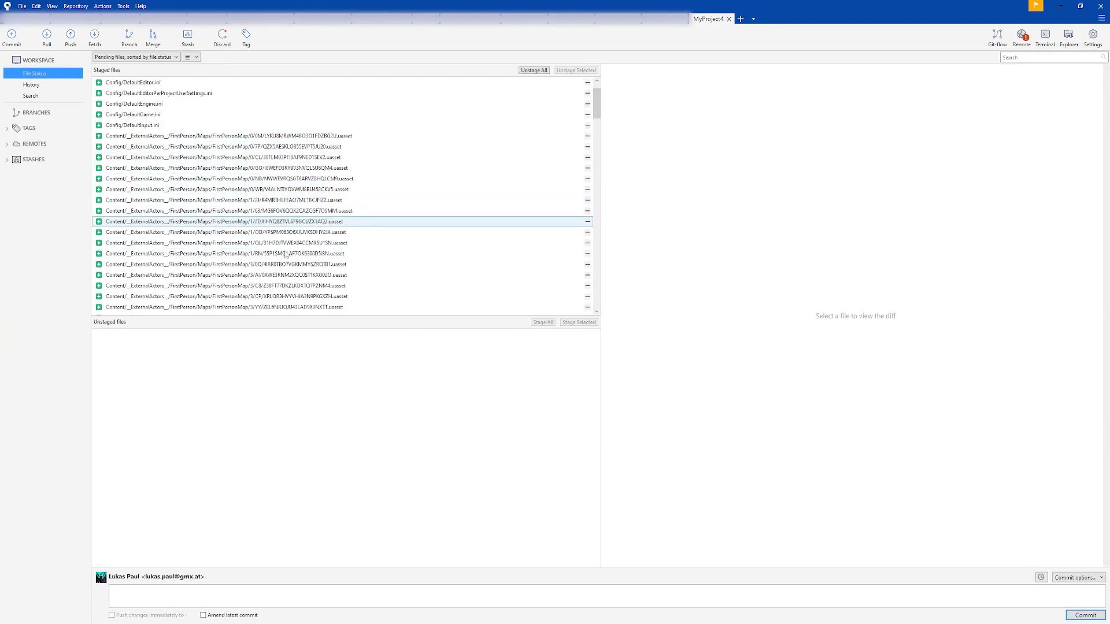
pyautogui.scroll(-9, 425, 234)
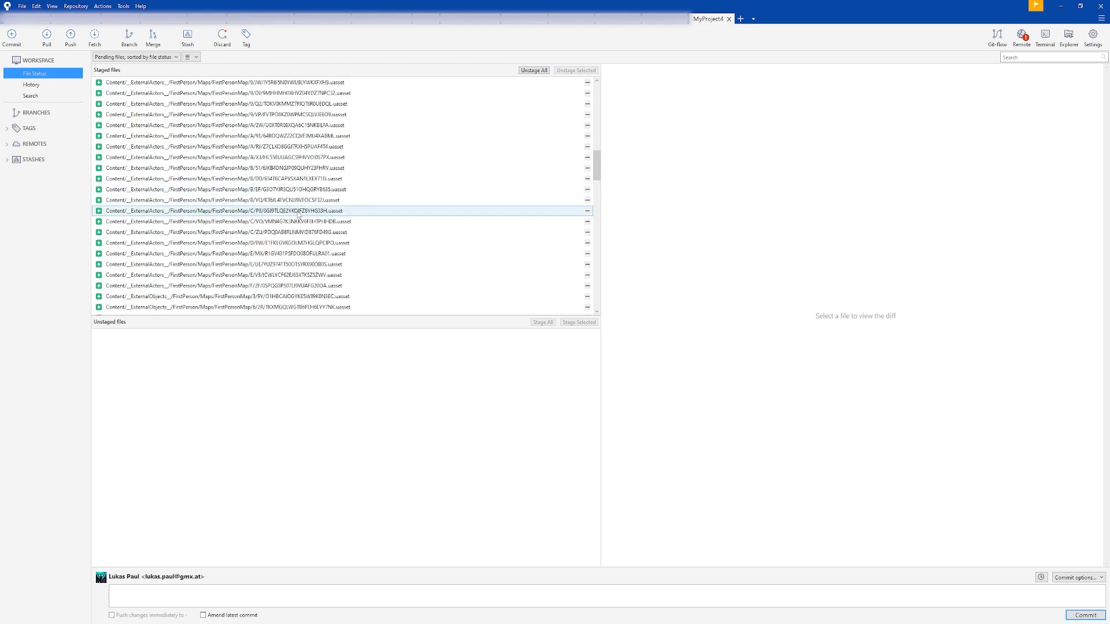
# Commit the staged files with the message "Initial commit.".
pyautogui.click(327, 589)
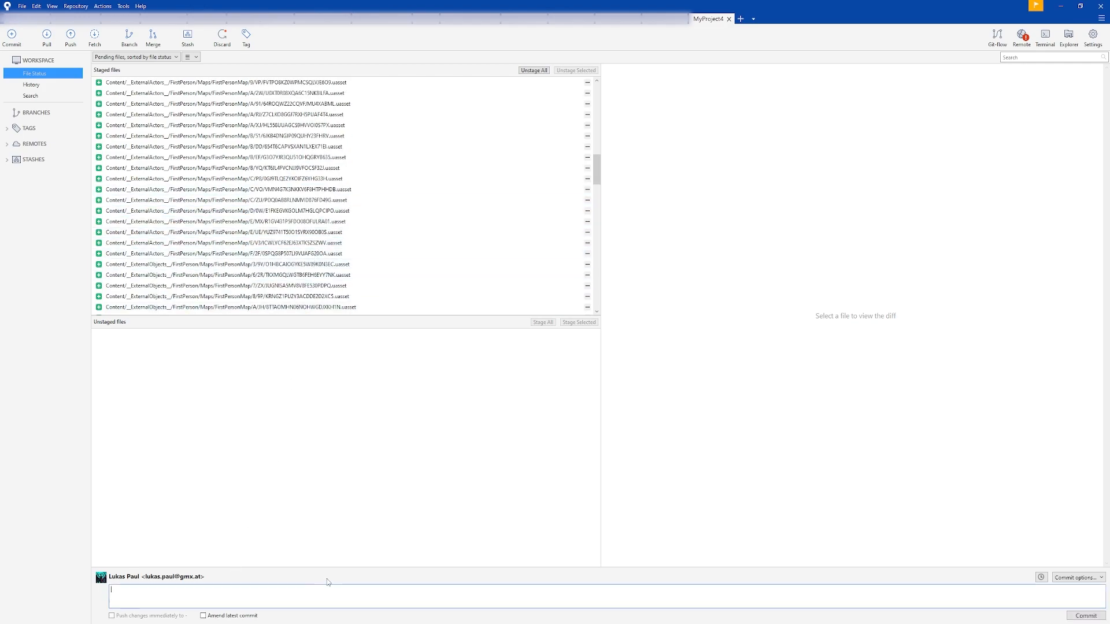
pyautogui.write('Initial commit')
pyautogui.scroll(-5, 421, 258)
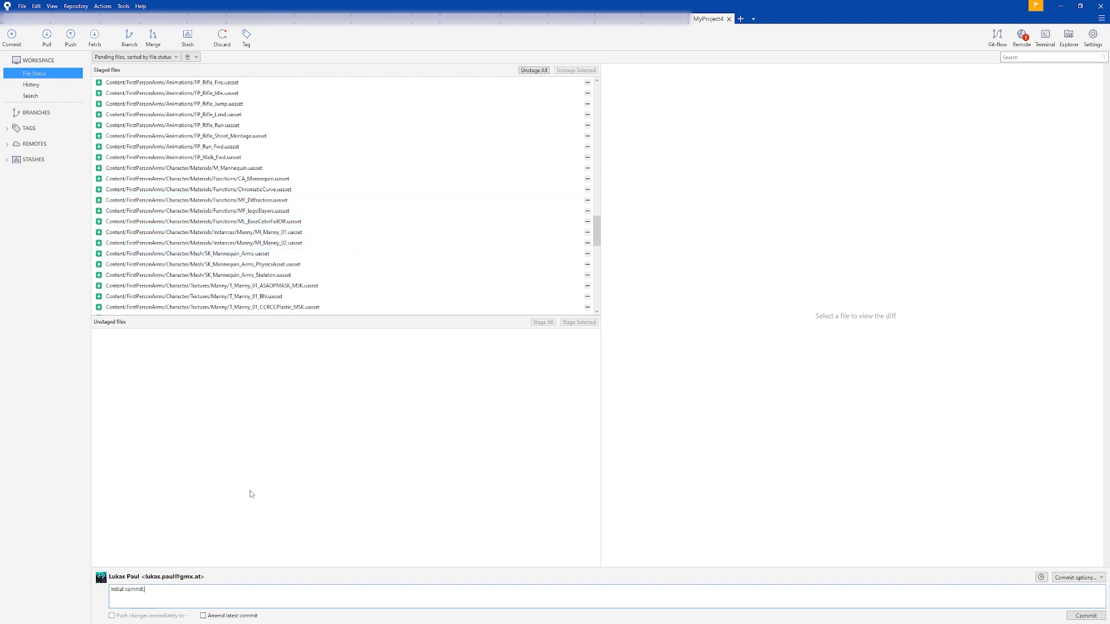
pyautogui.click(1071, 616)
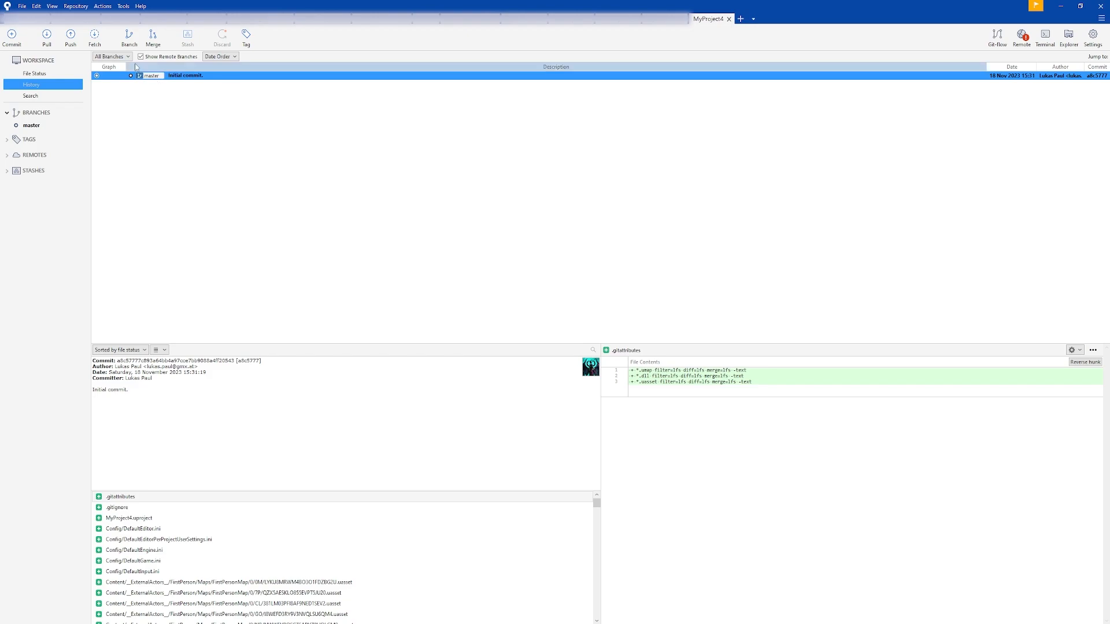
pyautogui.click(76, 7)
pyautogui.click(99, 29)
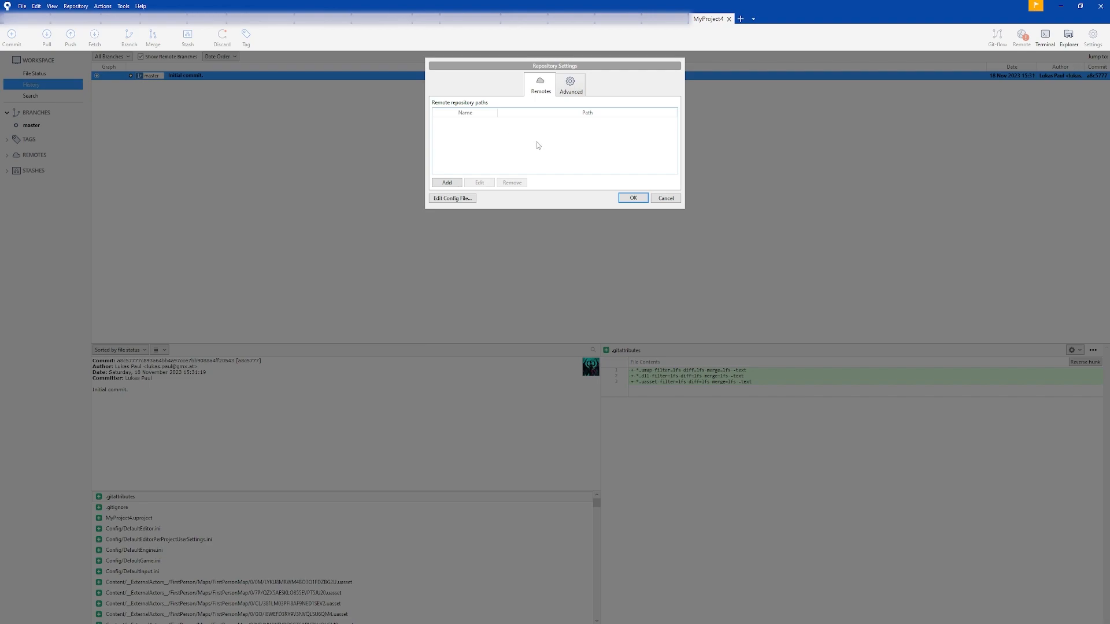
pyautogui.click(666, 198)
# Start adding a remote in the repository settings, and copy the HTTPS clone URL of the Azure DevOps Unreal repository from the browser.
pyautogui.click(76, 6)
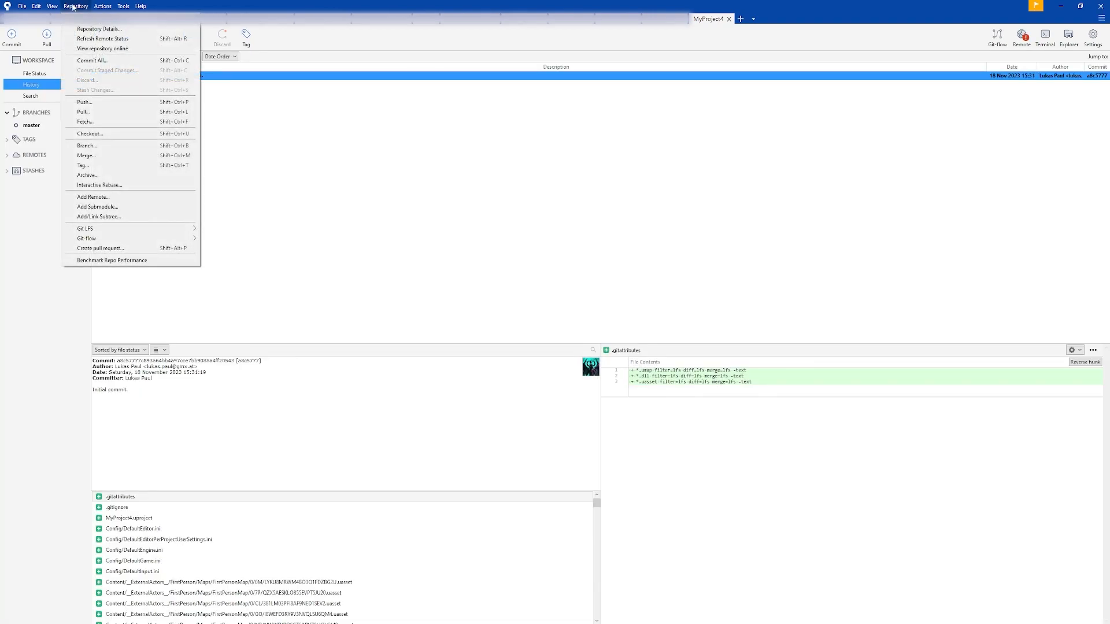
pyautogui.click(93, 28)
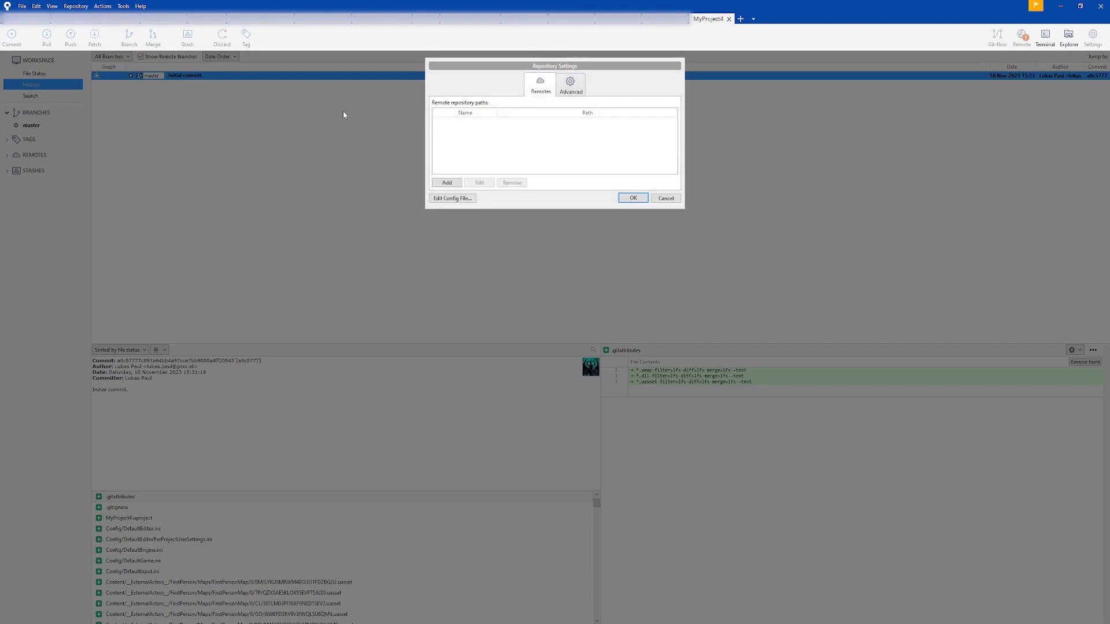
pyautogui.click(447, 183)
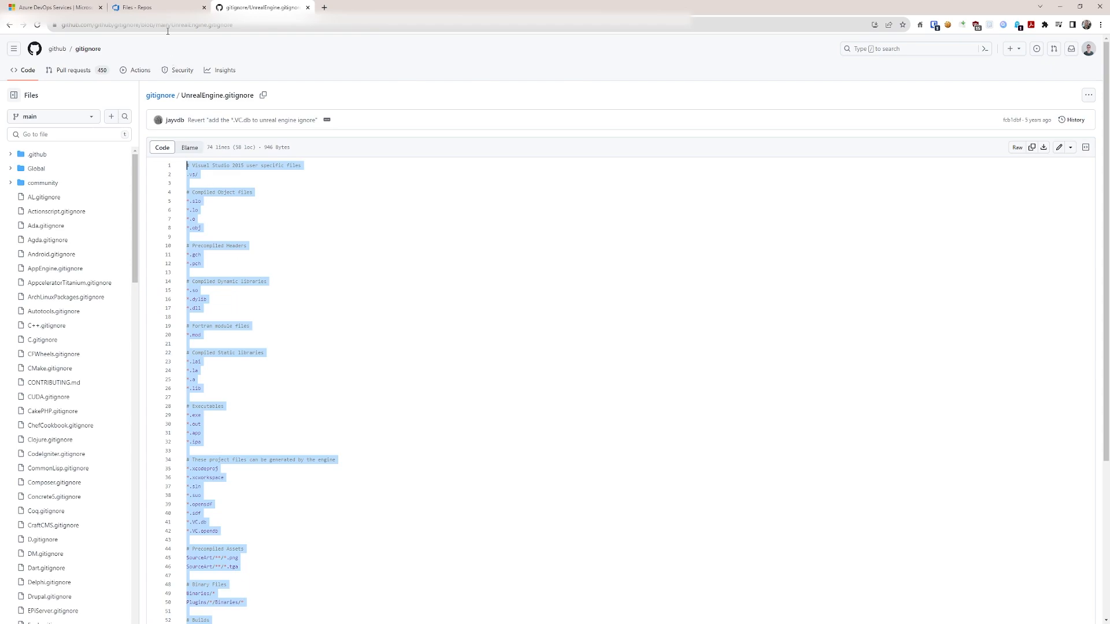
pyautogui.click(165, 7)
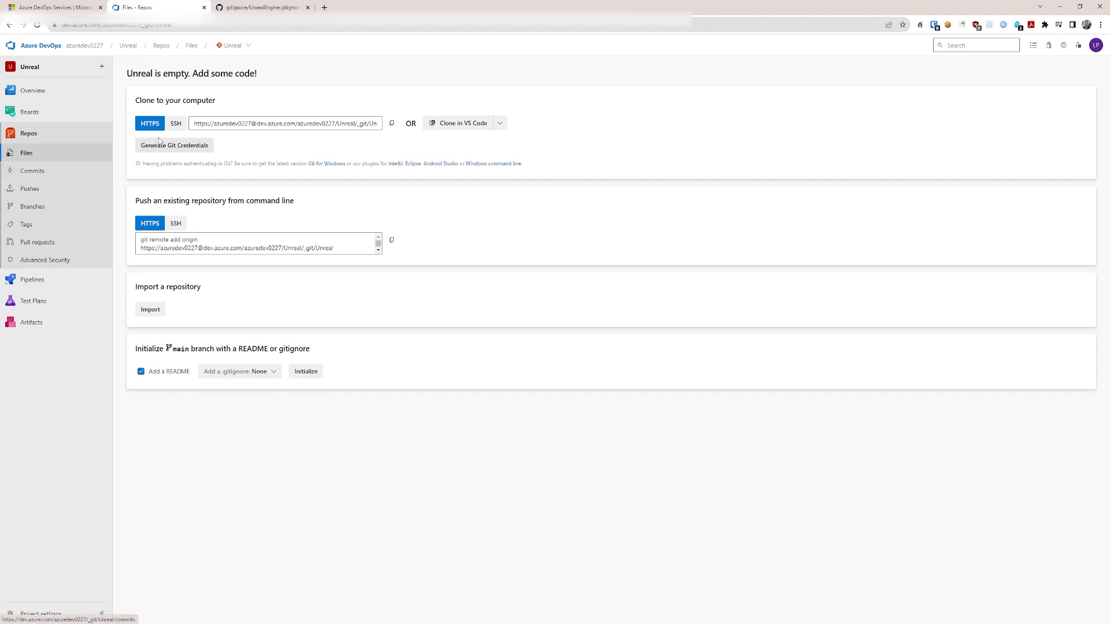
pyautogui.click(352, 123)
pyautogui.hotkey('ctrl', 'c')
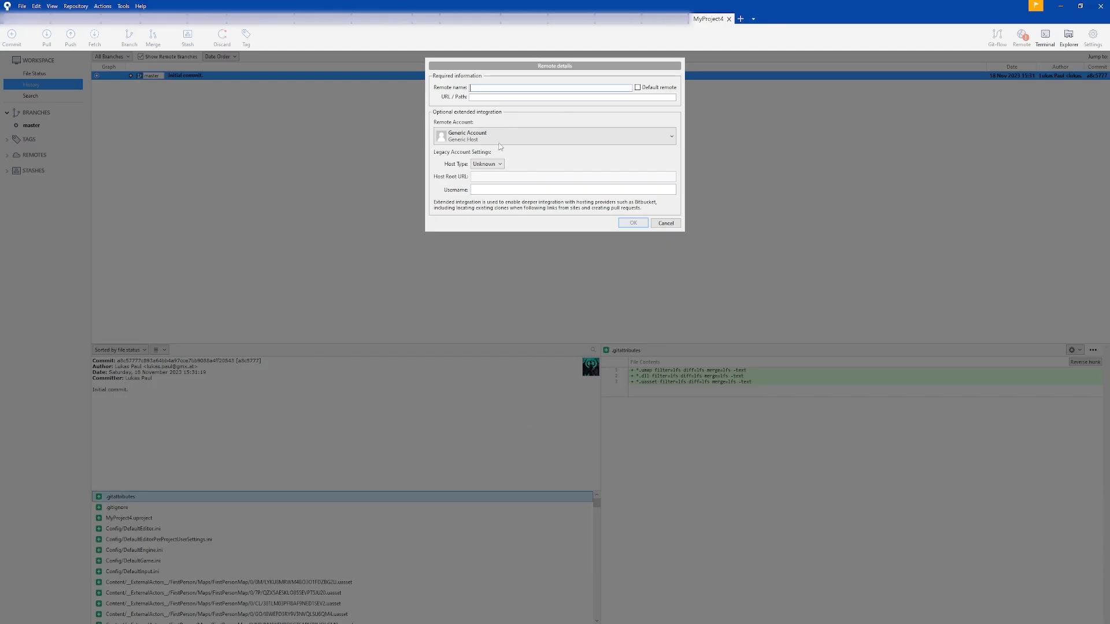
# Switch back to Sourcetree, paste the copied URL as the remote's path, make it the default remote and save the repository settings.
pyautogui.click(489, 97)
pyautogui.hotkey('ctrl', 'v')
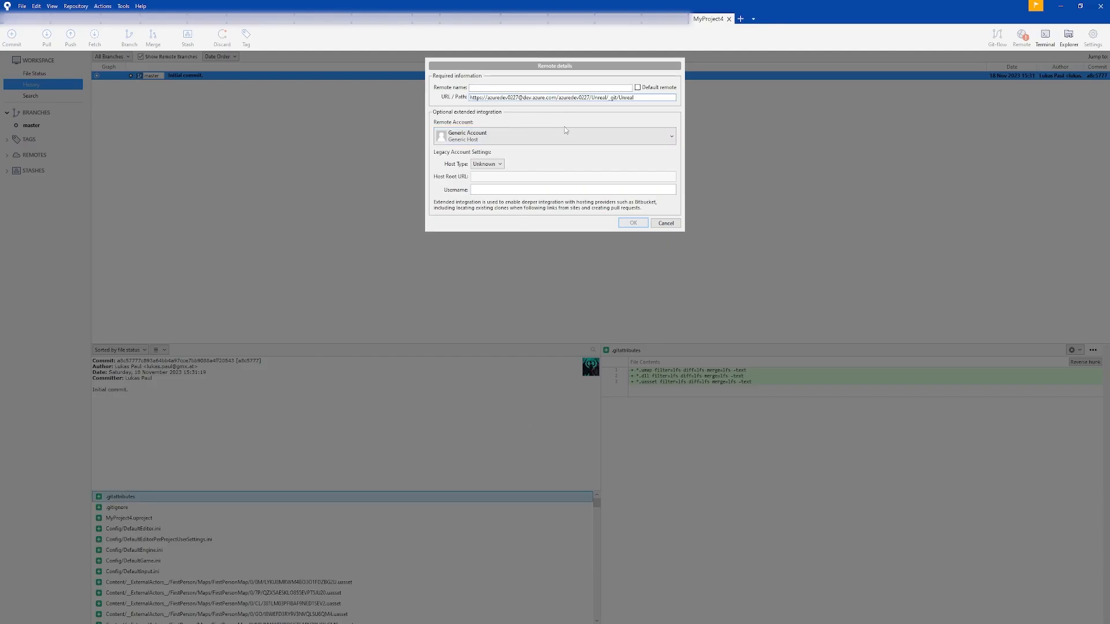
pyautogui.click(639, 89)
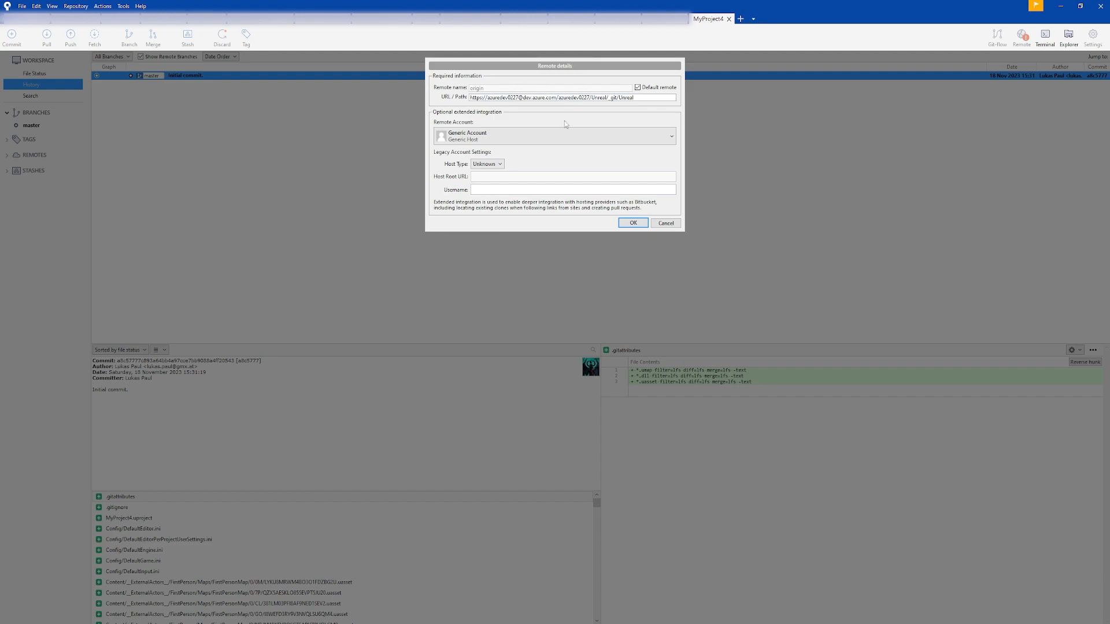
pyautogui.click(632, 223)
pyautogui.click(632, 197)
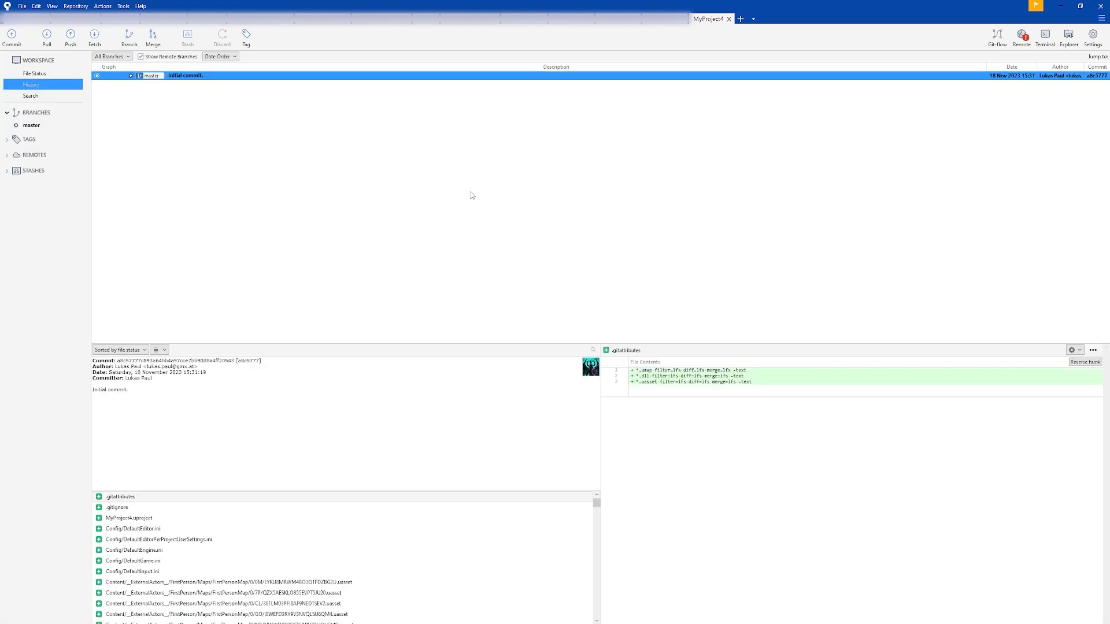
# Push the local master branch to the master branch of the origin remote.
pyautogui.click(70, 41)
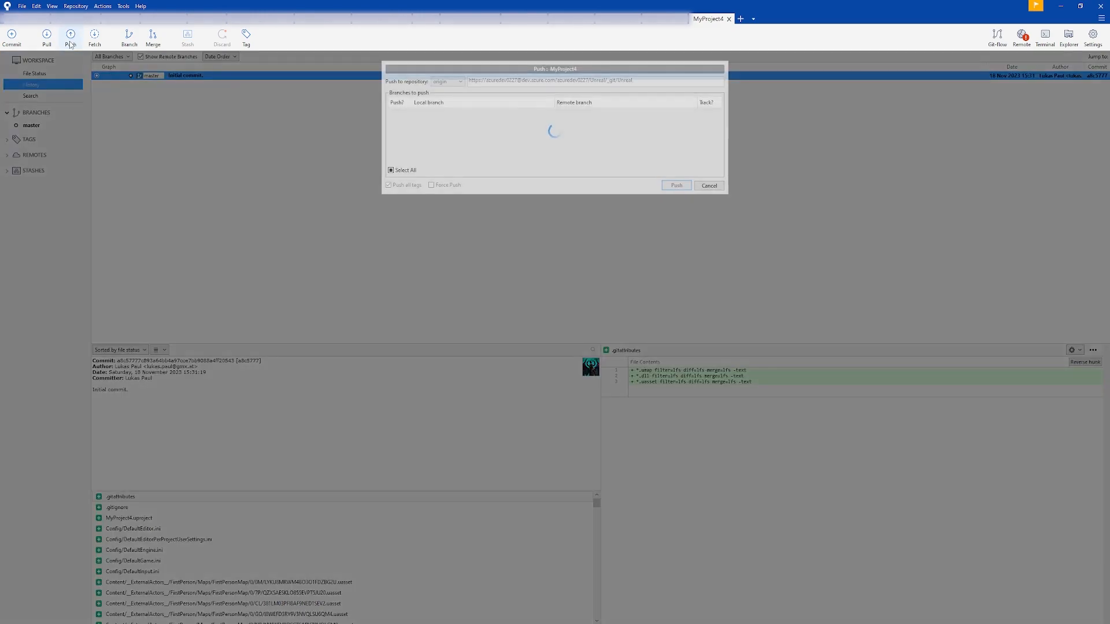
pyautogui.click(400, 111)
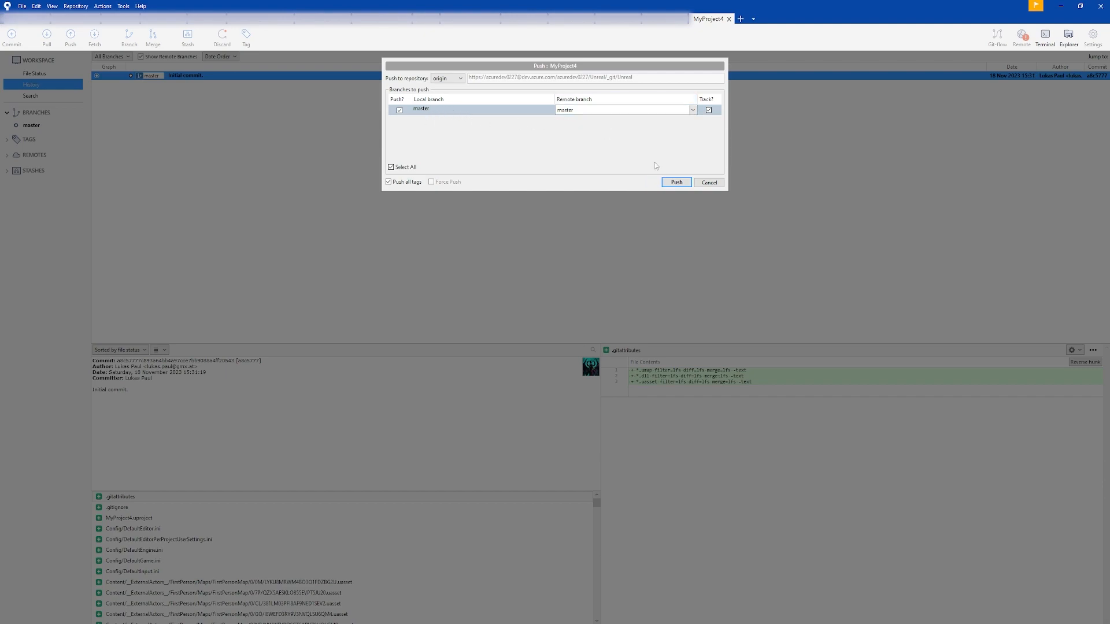
pyautogui.click(677, 182)
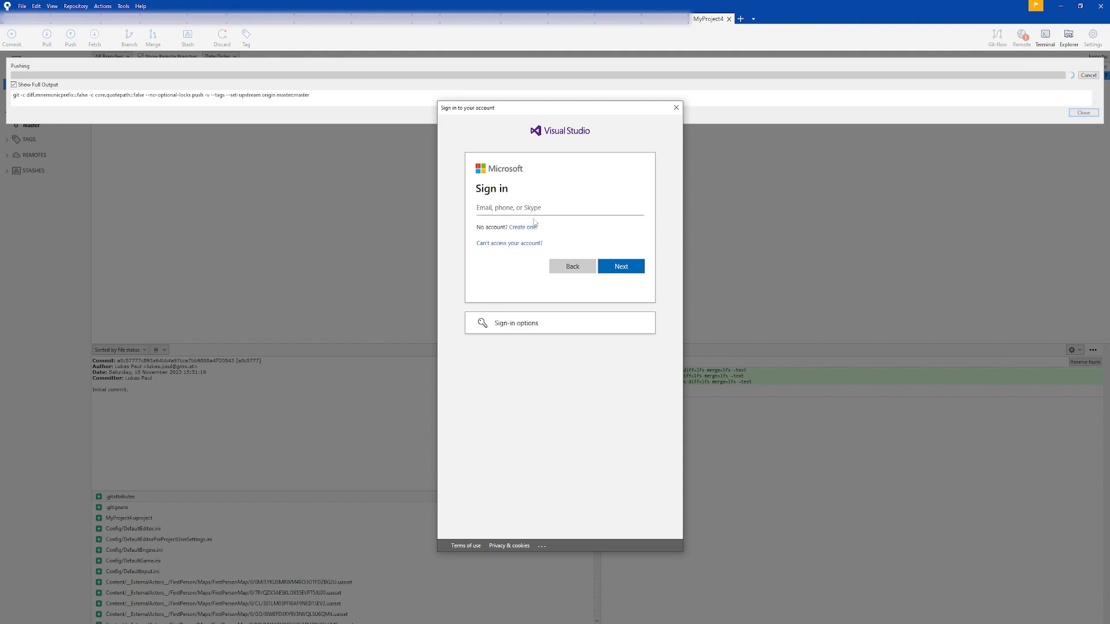
# Sign in to the Microsoft account with the account e-mail and password to authorize the push, and close the push report.
pyautogui.moveTo(571, 108); pyautogui.dragTo(544, 115)
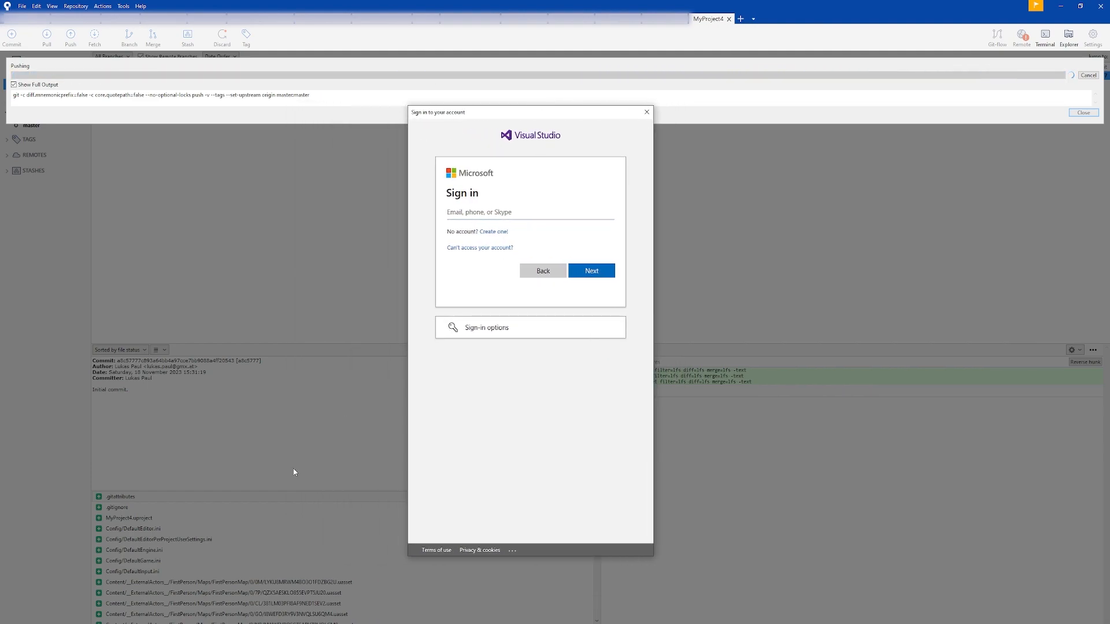
pyautogui.hotkey('ctrl', 'v')
pyautogui.click(582, 271)
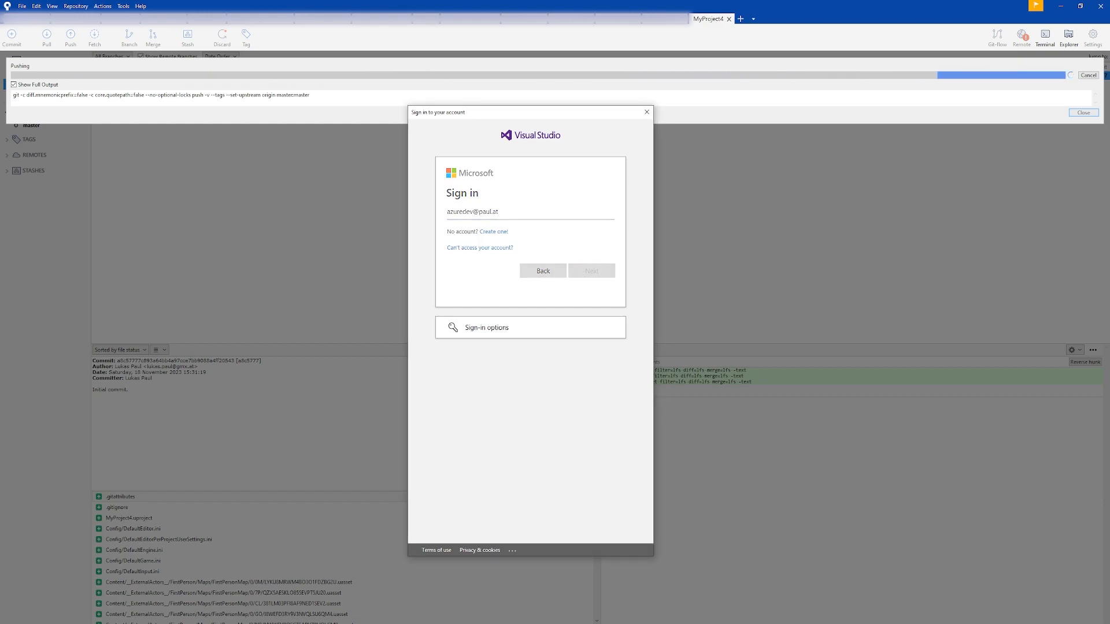
pyautogui.hotkey('ctrl', 'v')
pyautogui.click(591, 285)
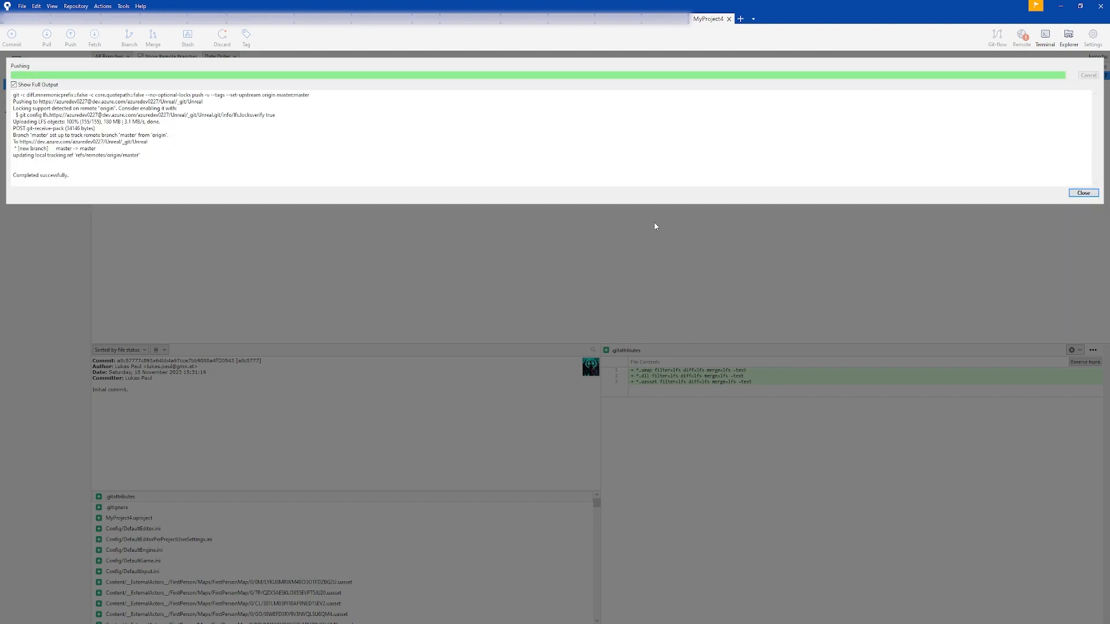
pyautogui.click(1082, 193)
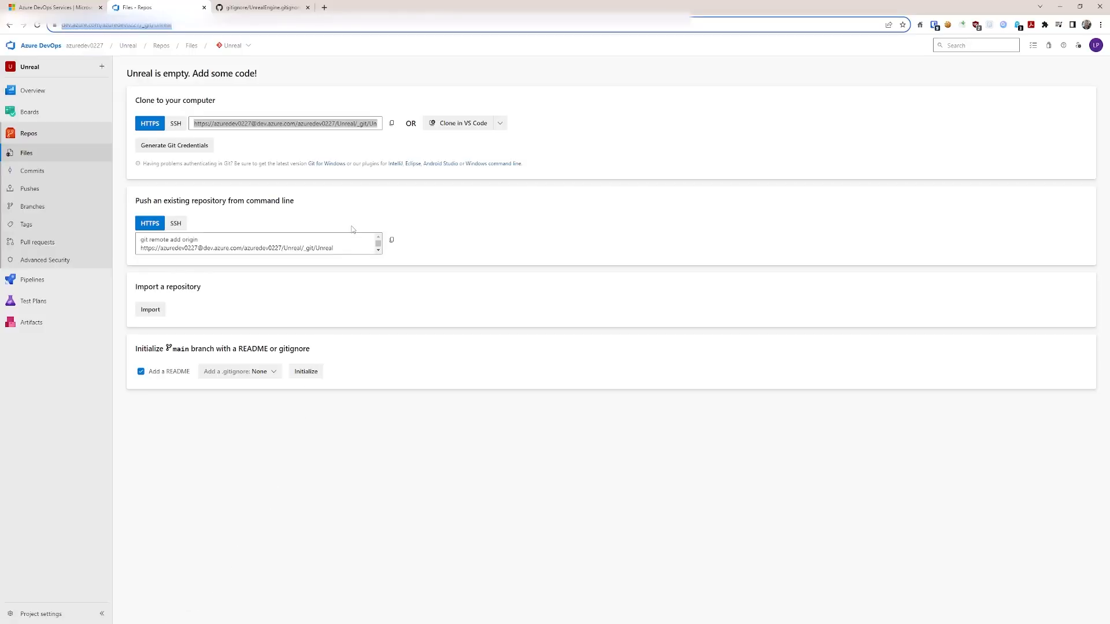
# Switch to the Azure DevOps page in the browser, reload the Unreal repository's files and look through the Content folder.
pyautogui.click(313, 197)
pyautogui.click(23, 137)
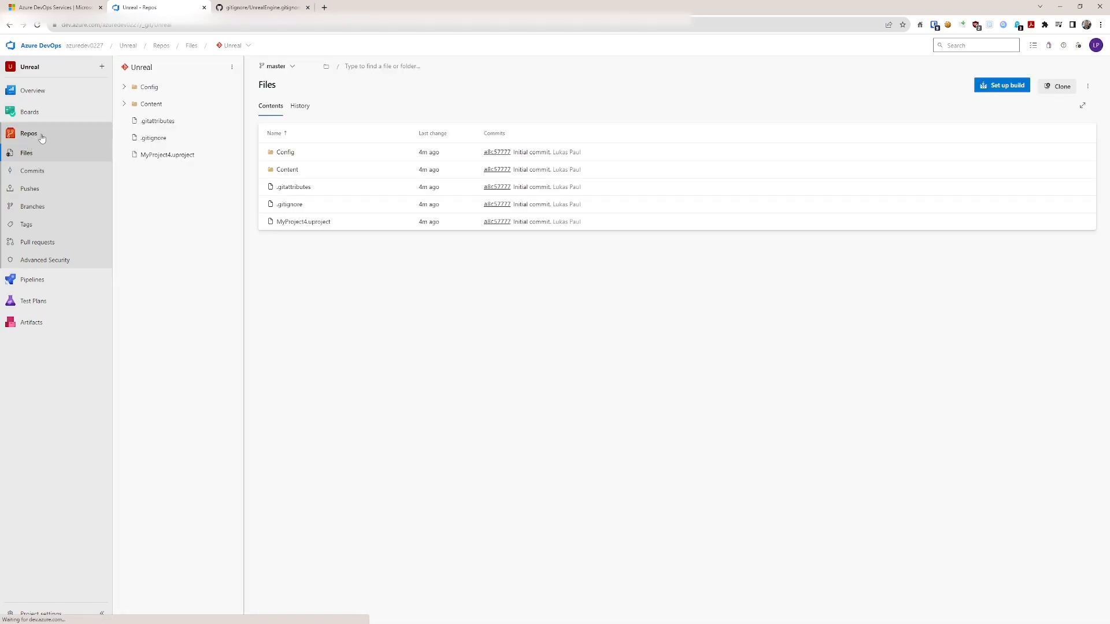
pyautogui.click(293, 173)
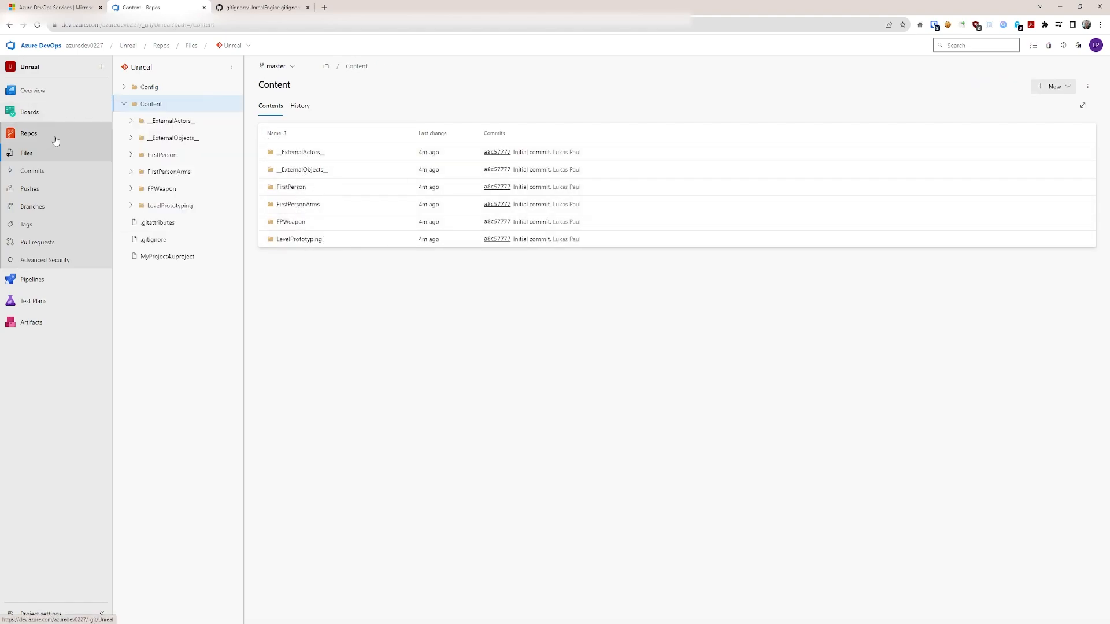
pyautogui.click(38, 154)
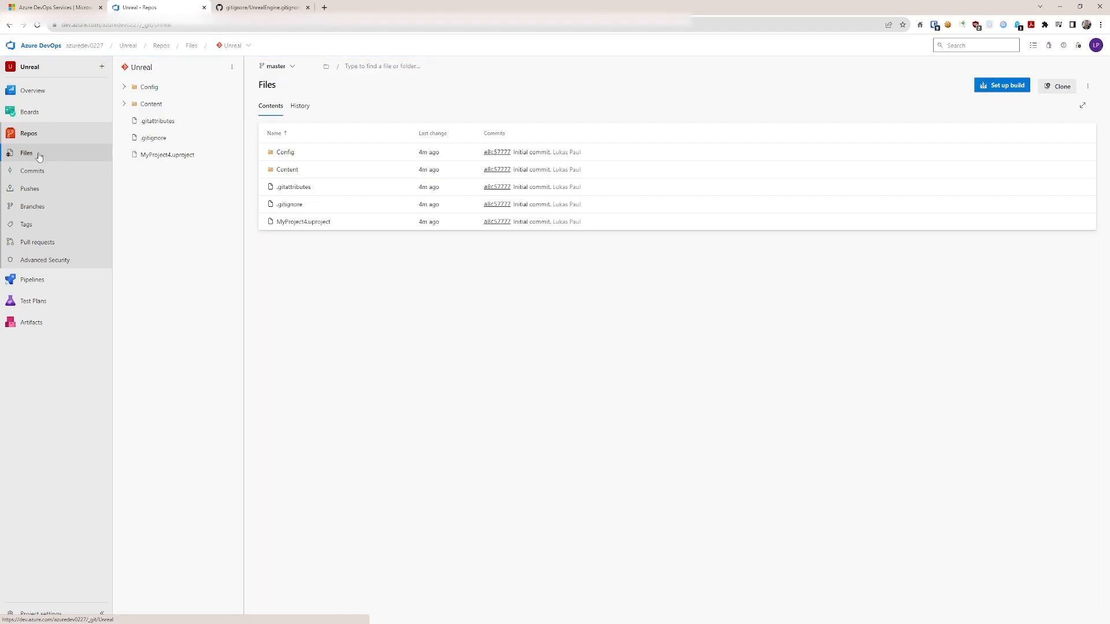
# View the Unreal Team's members and the member invitation form in the project settings, and return to the repository files.
pyautogui.click(43, 613)
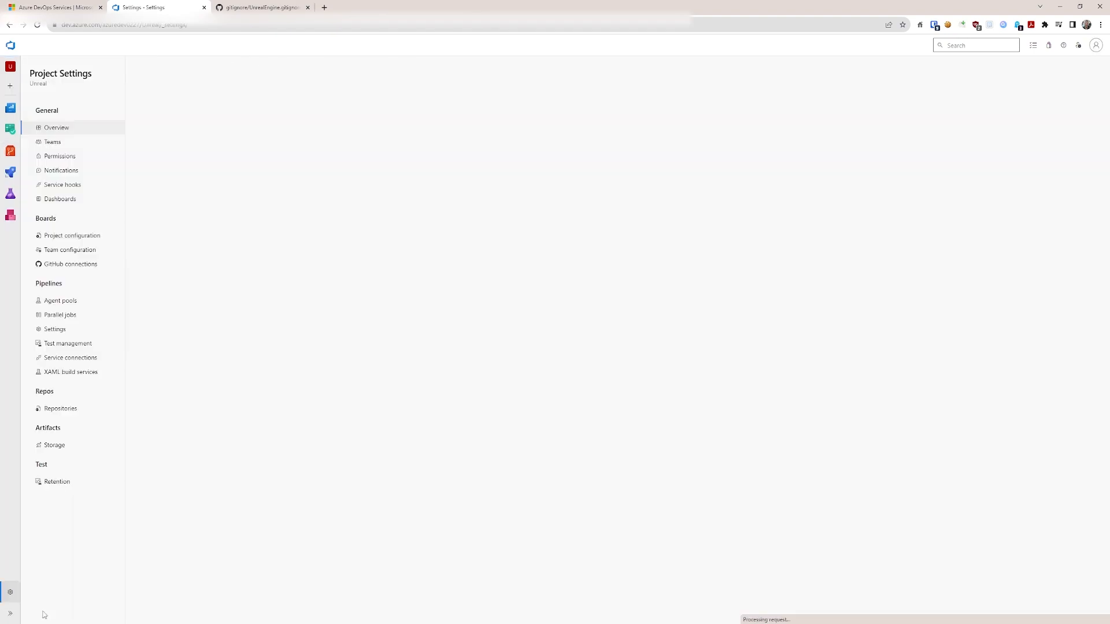
pyautogui.click(57, 144)
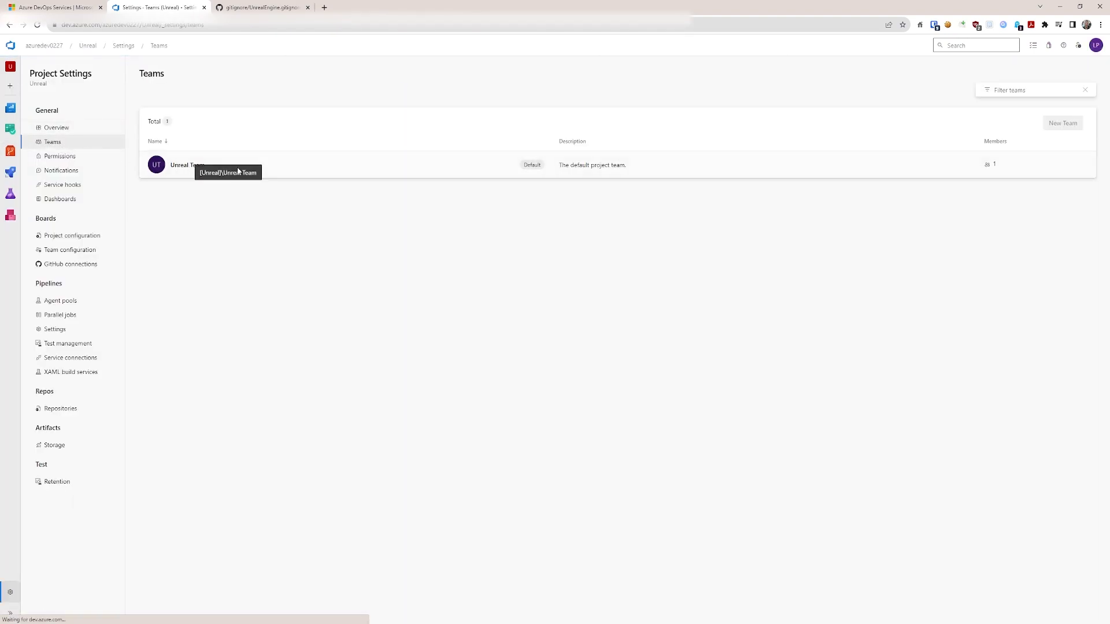
pyautogui.click(195, 166)
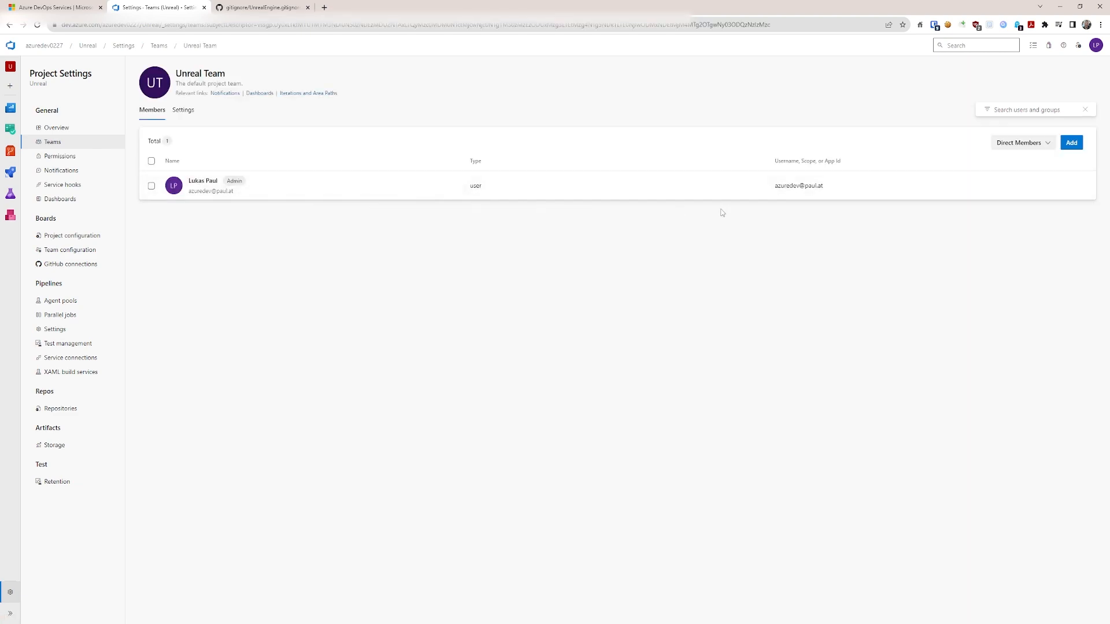
pyautogui.click(1071, 143)
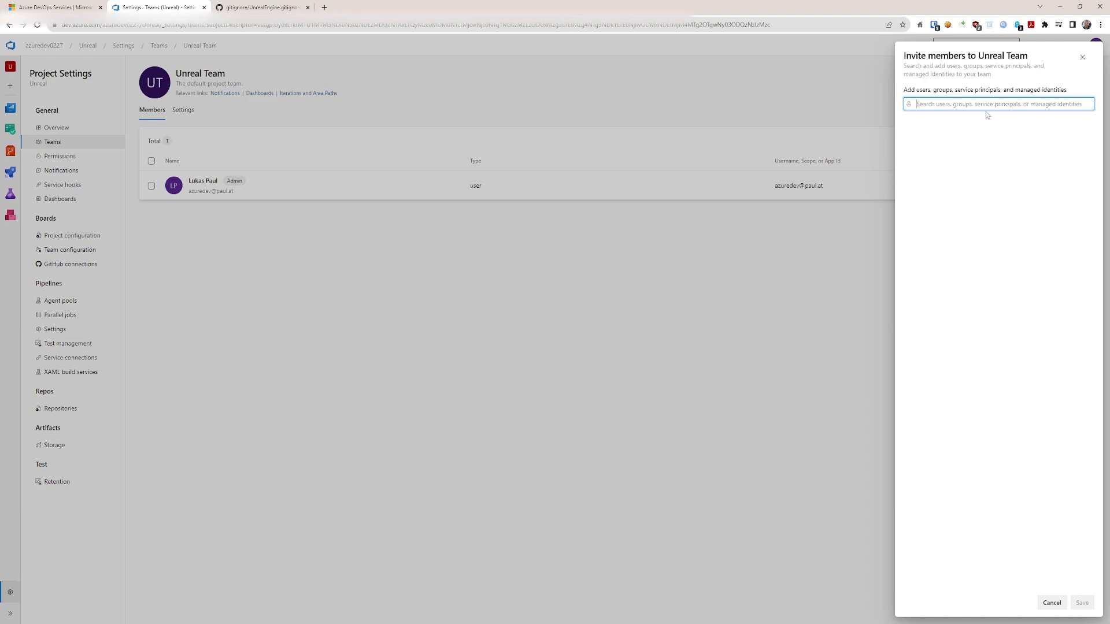
pyautogui.click(808, 278)
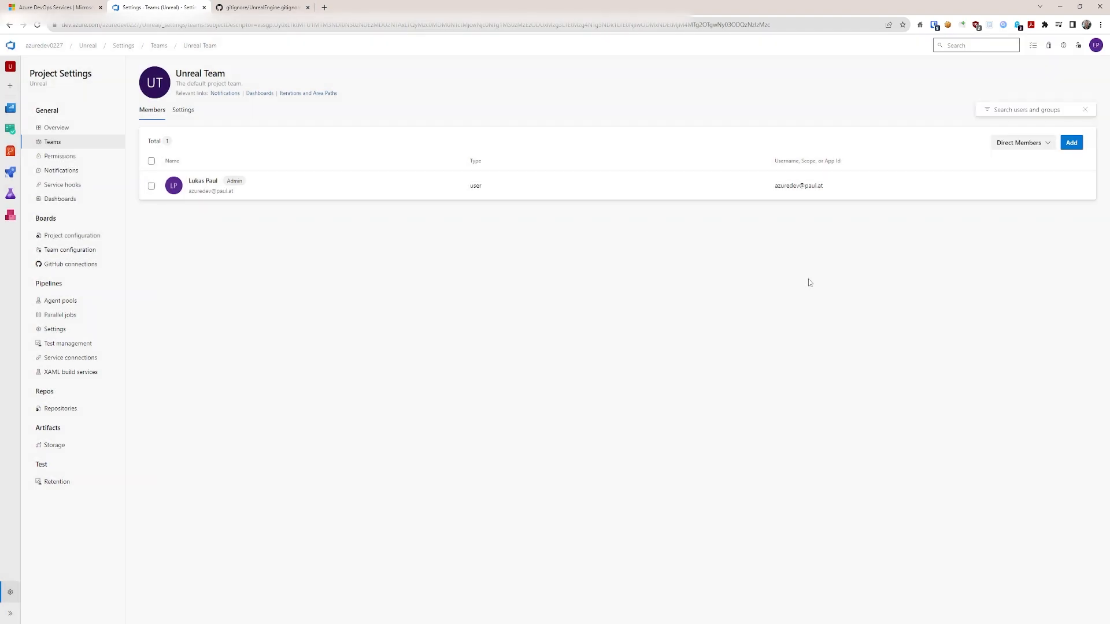
pyautogui.click(12, 158)
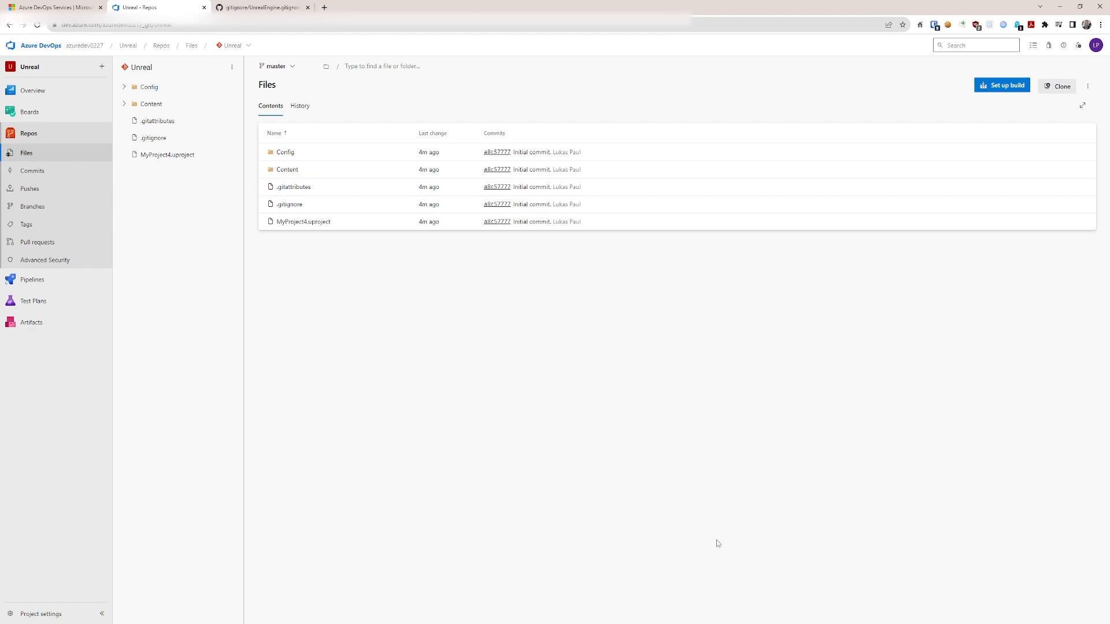
# Switch to the Unreal Editor, open the BP_FirstPersonCharacter blueprint from the FirstPerson/Blueprints folder and enlarge its window.
pyautogui.click(772, 623)
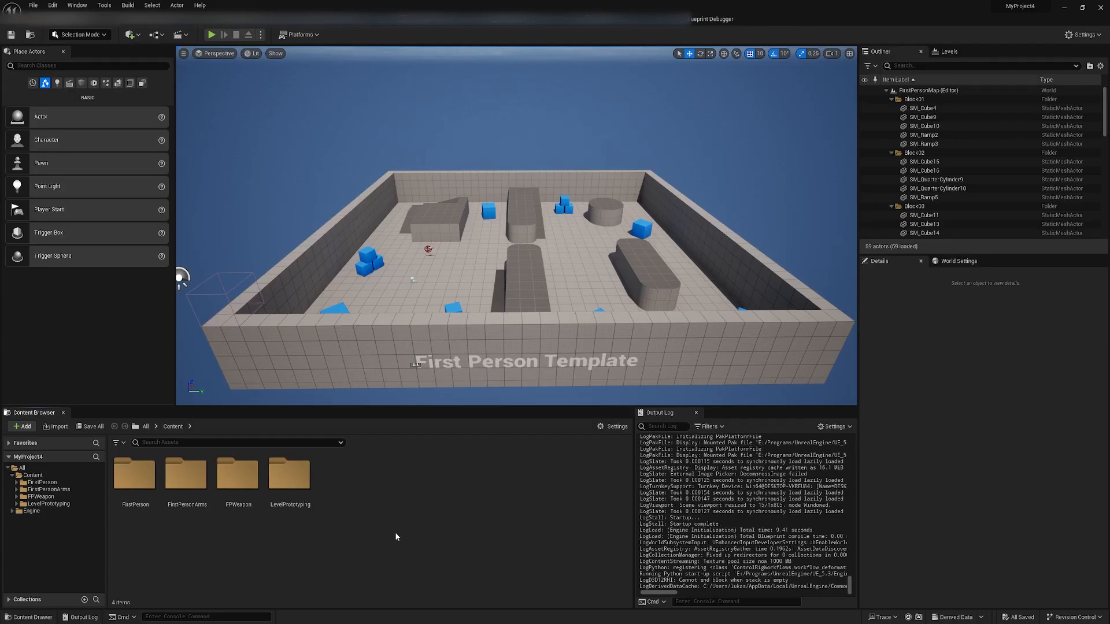
pyautogui.click(76, 485)
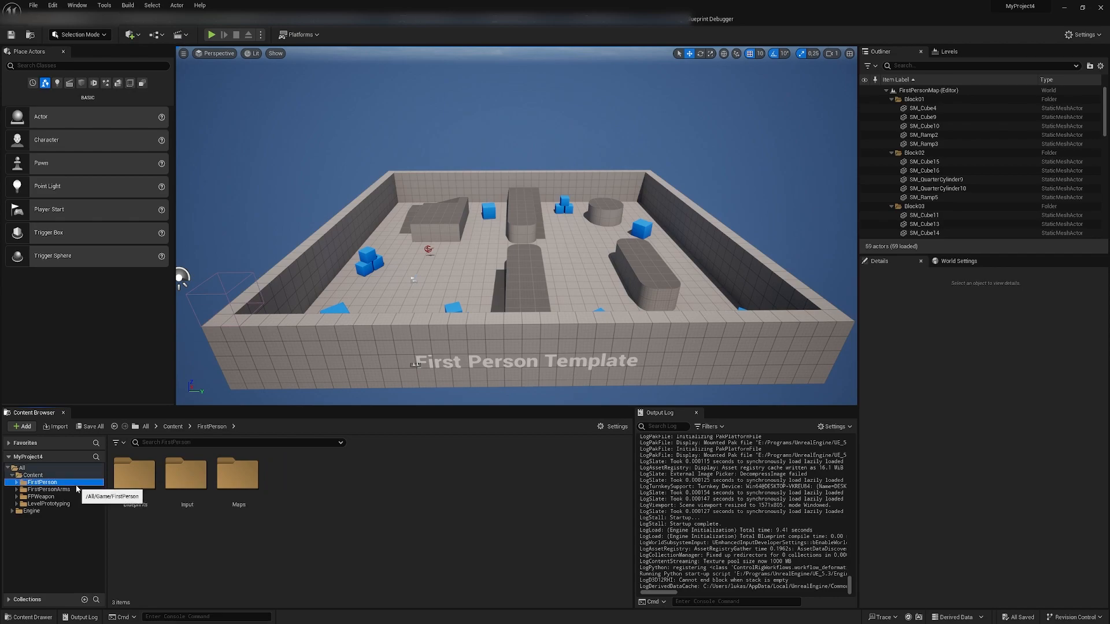
pyautogui.doubleClick(144, 483)
pyautogui.click(146, 491)
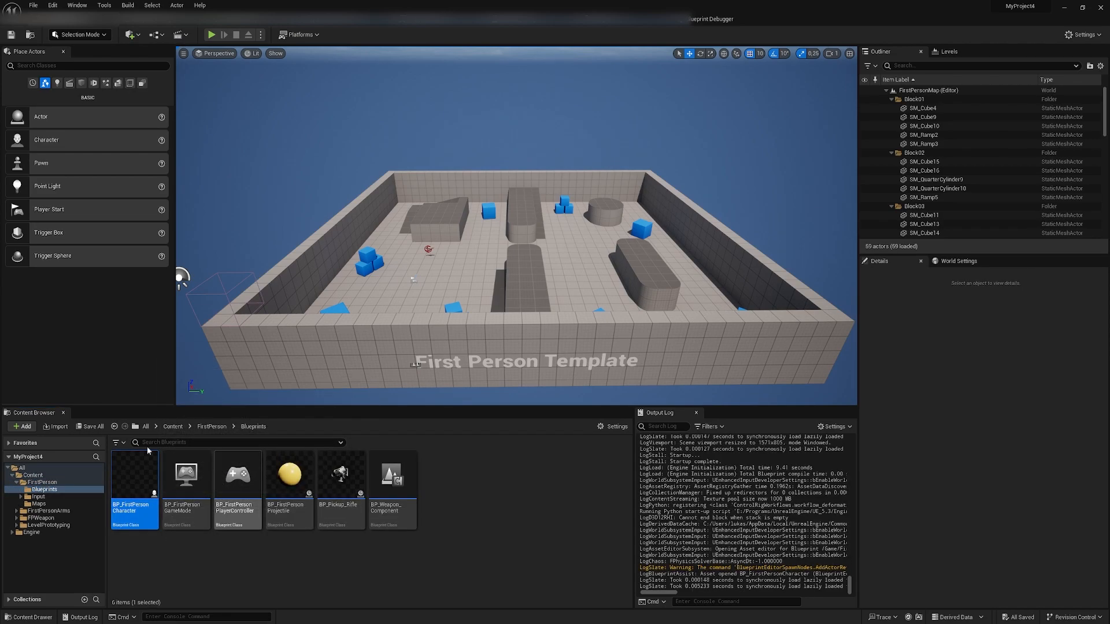
pyautogui.moveTo(500, 209); pyautogui.dragTo(491, 164)
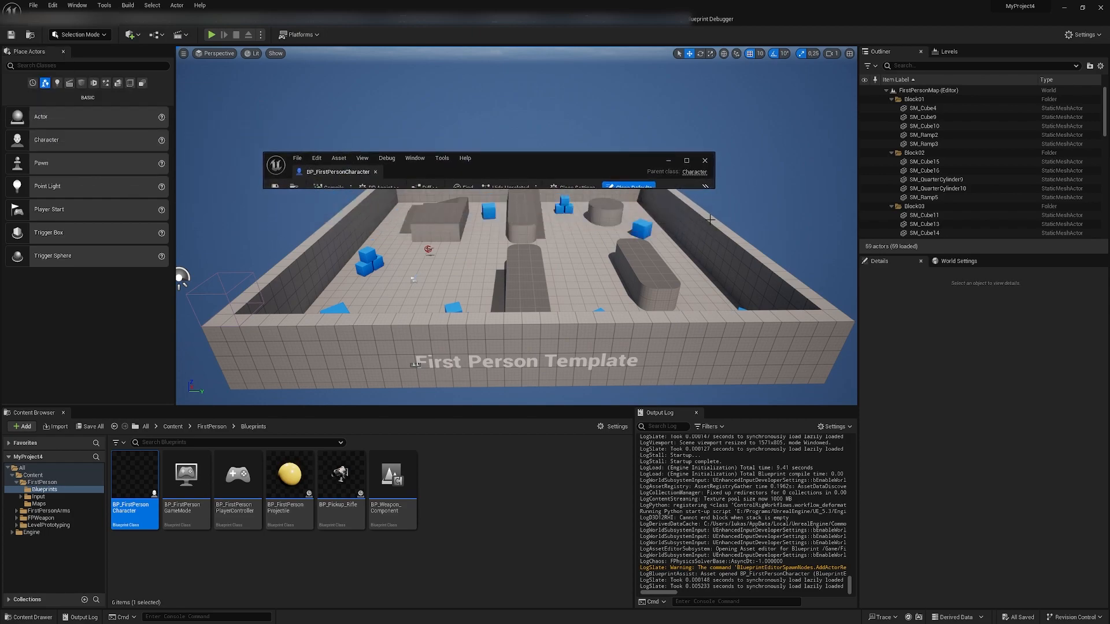
pyautogui.moveTo(713, 186); pyautogui.dragTo(899, 541)
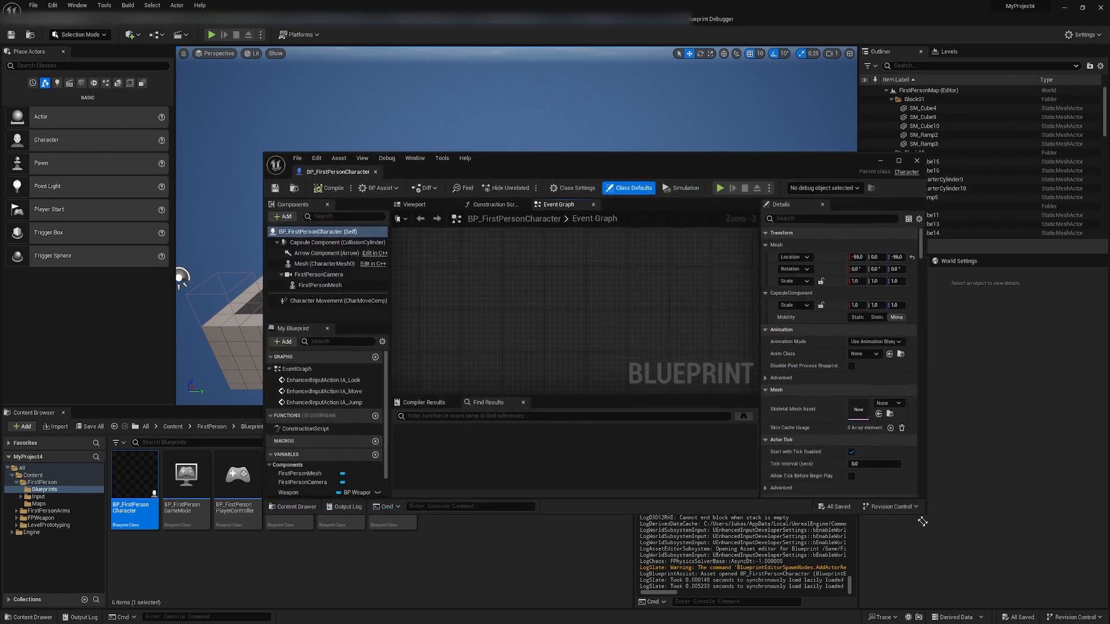
# Add a custom event named Something above the Camera Input group in the Event Graph, and save and close the blueprint.
pyautogui.scroll(7, 511, 265)
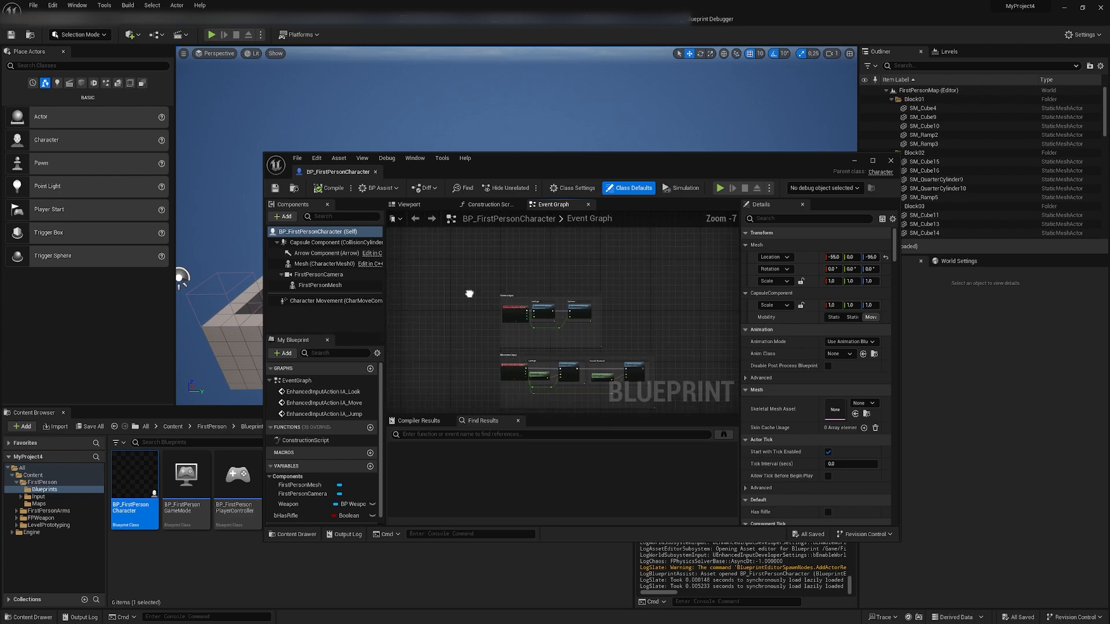
pyautogui.rightClick(511, 265)
pyautogui.write('custom ev')
pyautogui.press('Return')
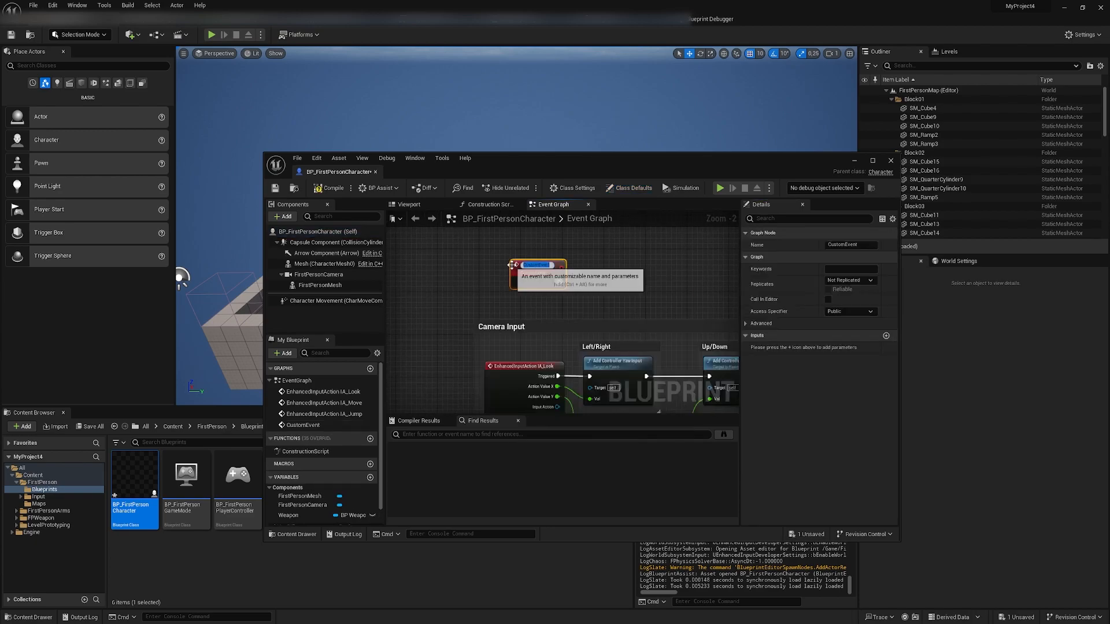
pyautogui.write('Something')
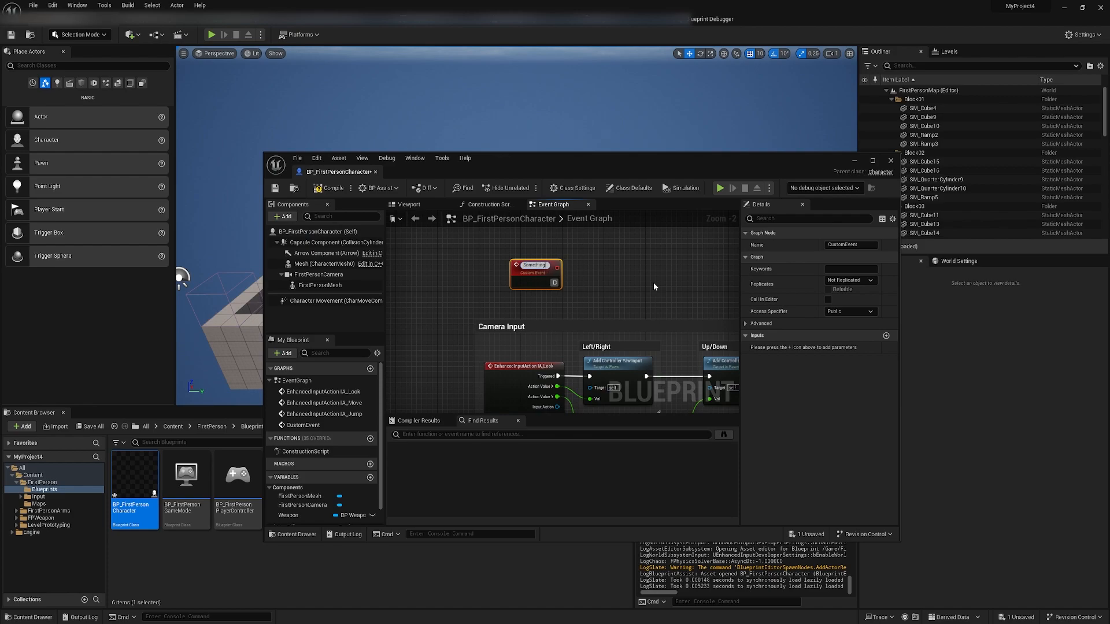
pyautogui.press('Return')
pyautogui.click(657, 286)
pyautogui.hotkey('ctrl', 's')
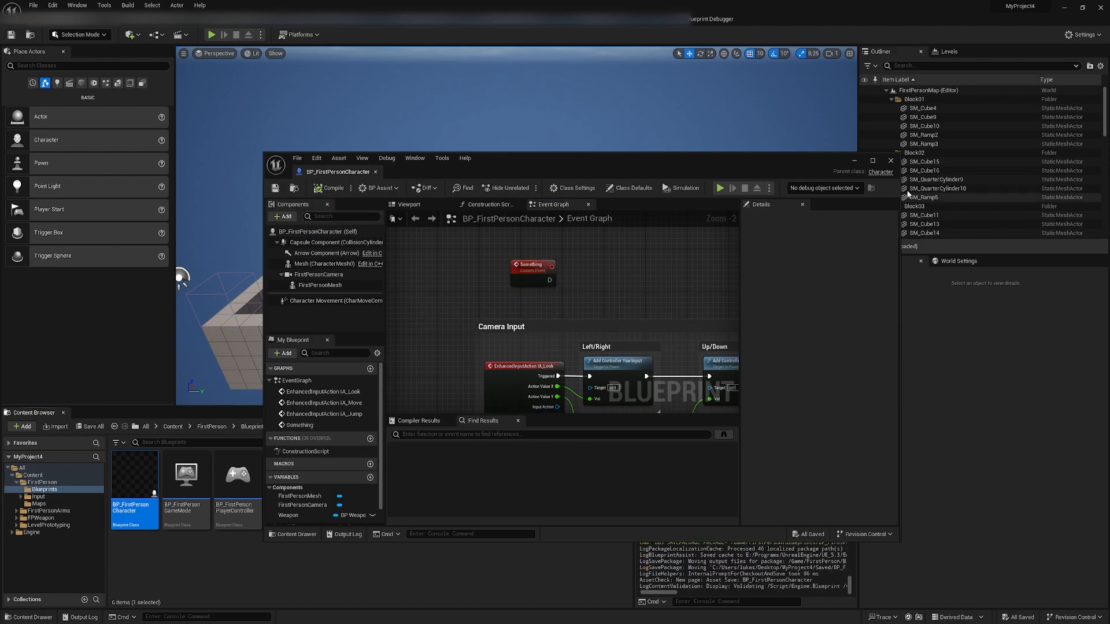
pyautogui.click(890, 161)
pyautogui.click(516, 508)
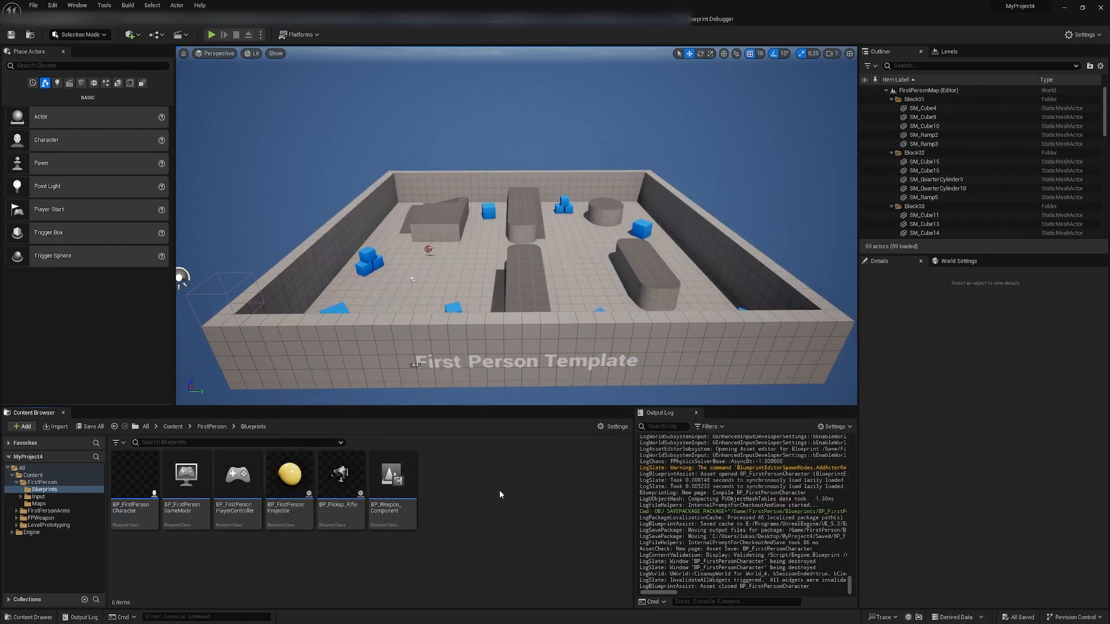
# Switch to Sourcetree, check the uncommitted change to BP_FirstPersonCharacter.uasset and stage it.
pyautogui.click(529, 623)
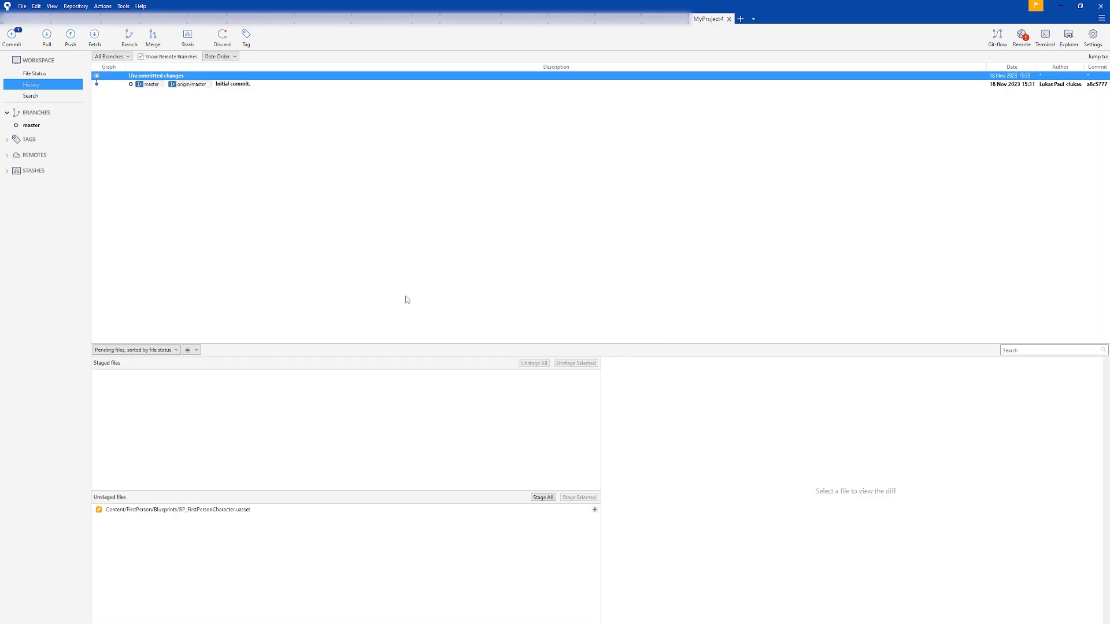
pyautogui.click(303, 508)
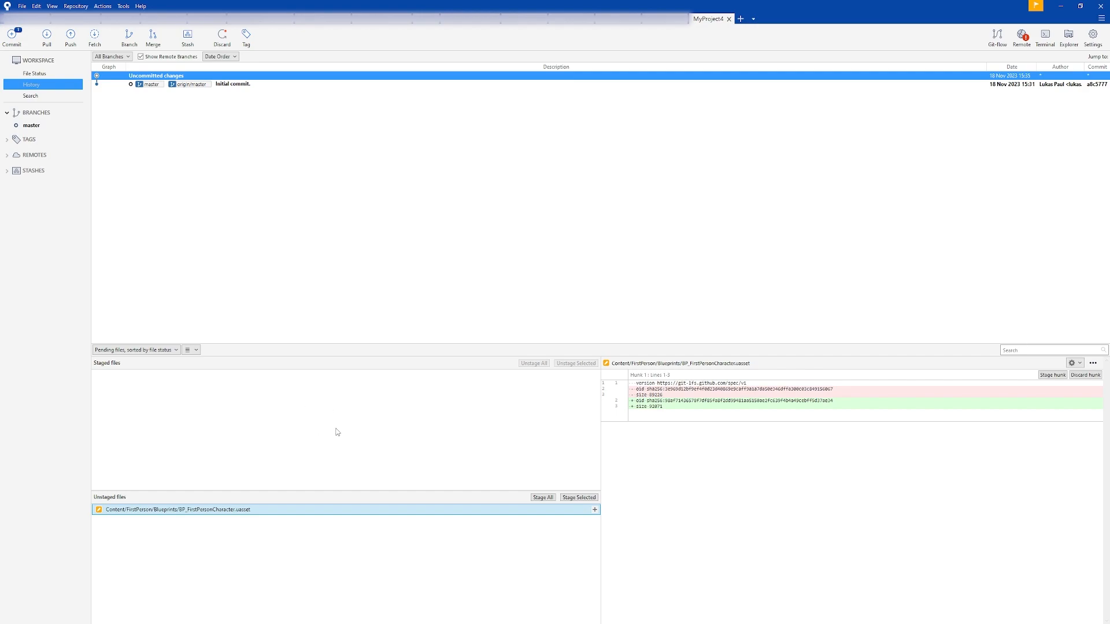
pyautogui.click(543, 497)
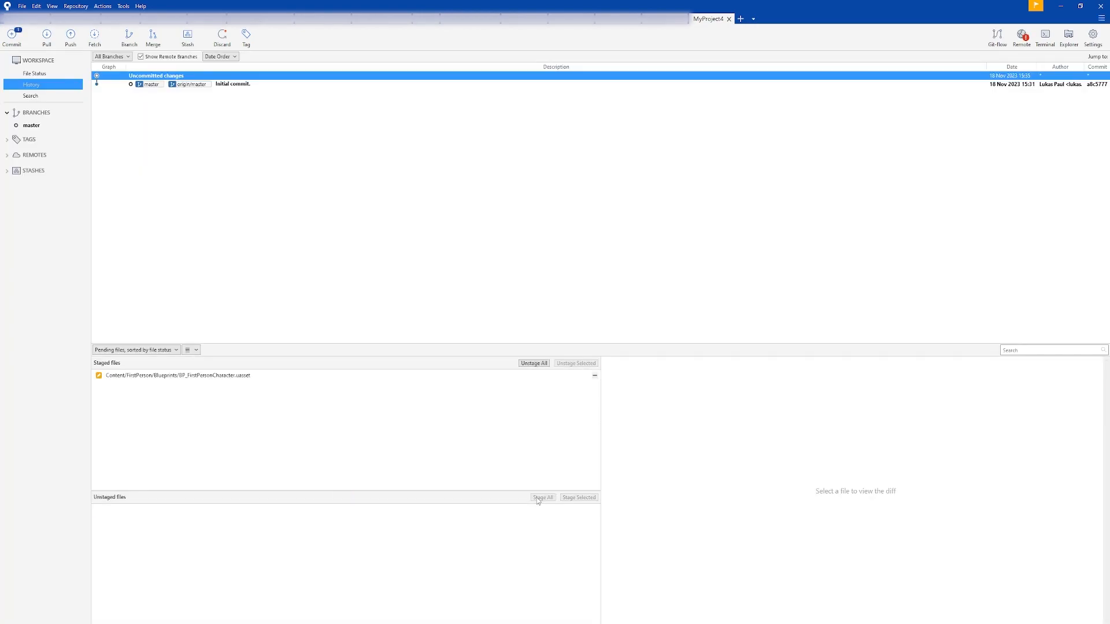
# Commit the staged blueprint change with the message "Added function." and push master to origin.
pyautogui.click(18, 45)
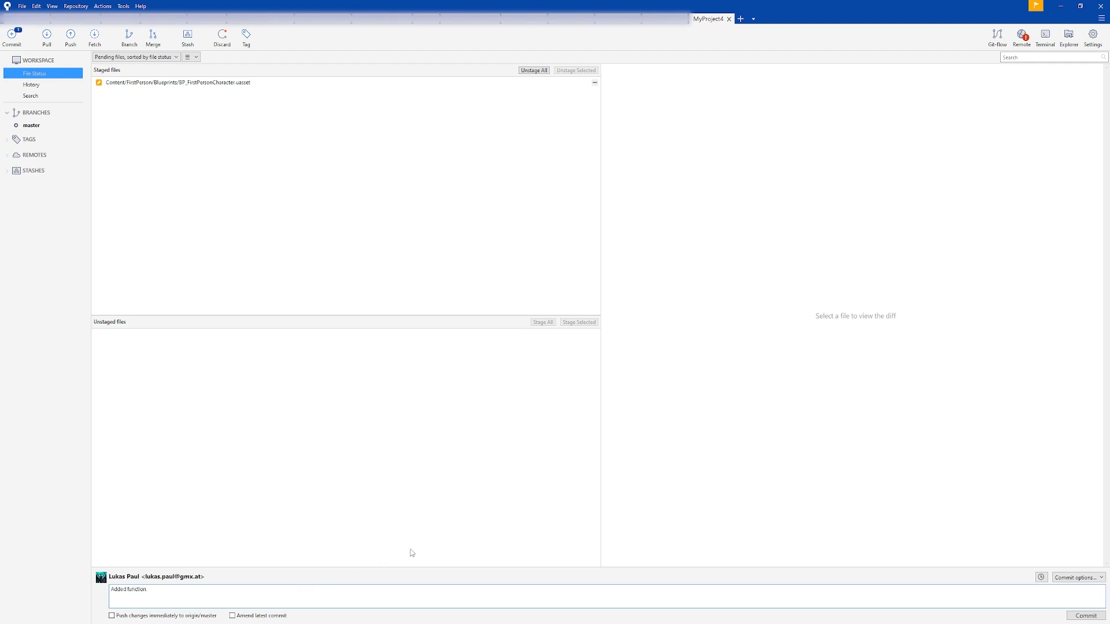
pyautogui.click(1086, 616)
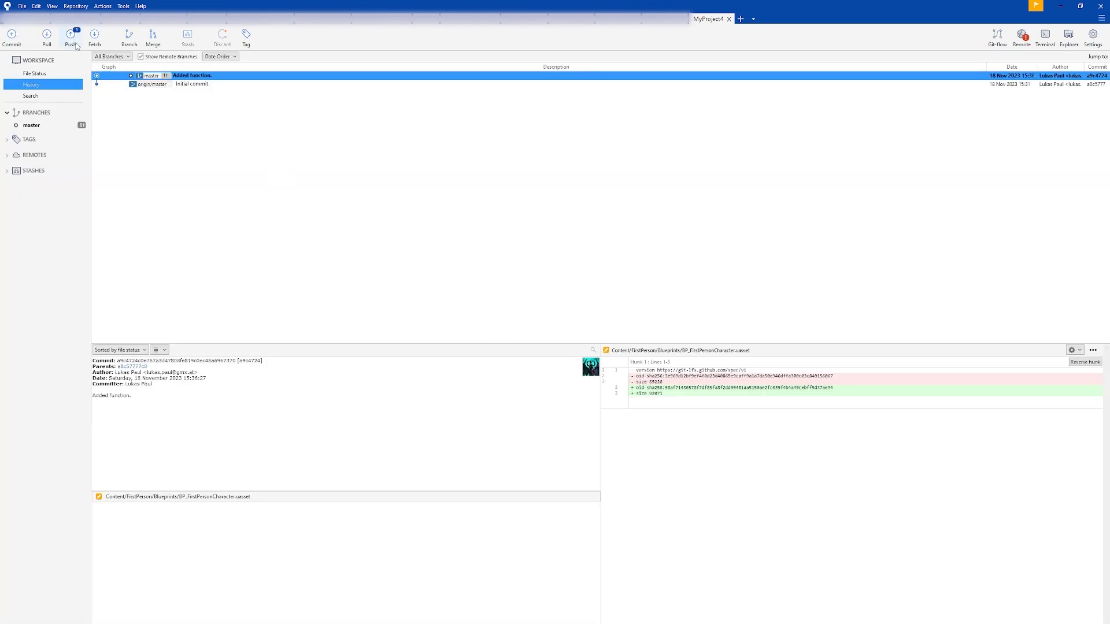
pyautogui.click(71, 39)
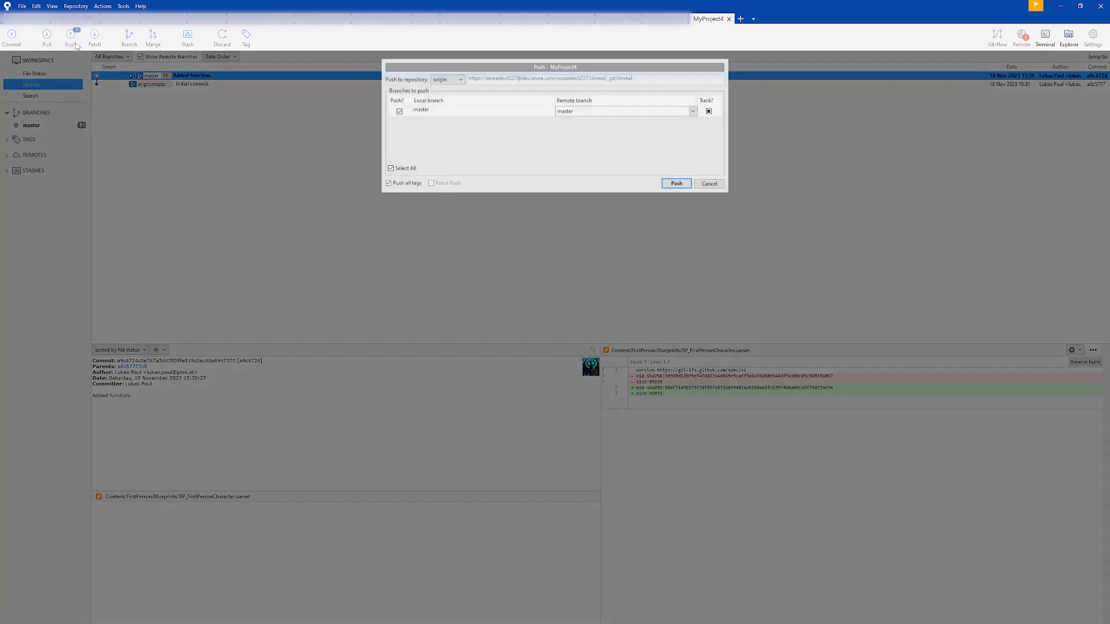
pyautogui.click(675, 182)
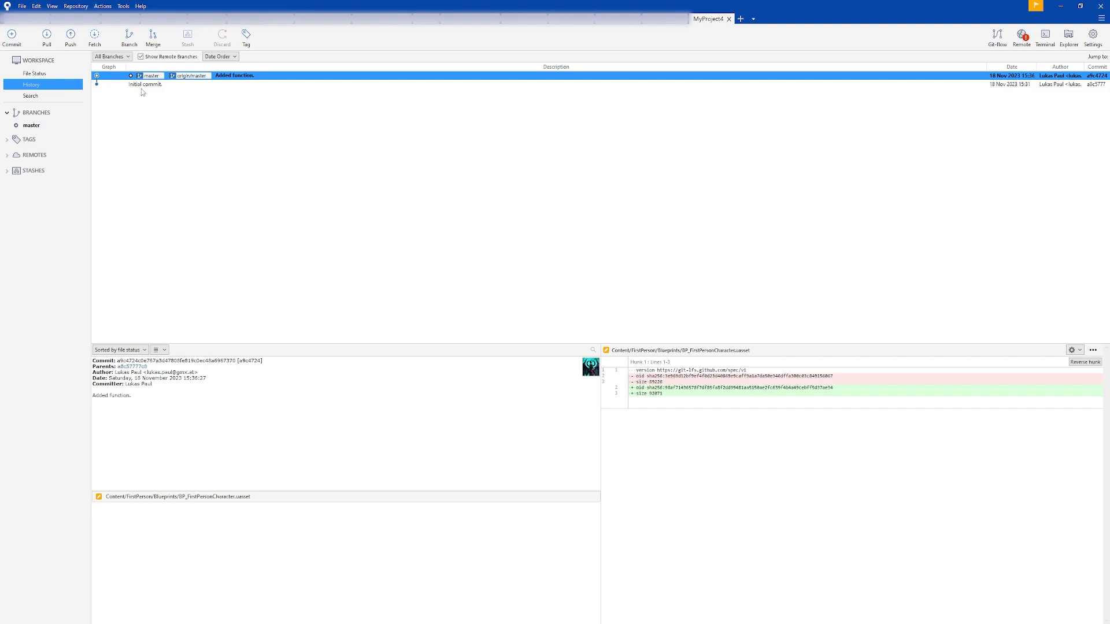
# Fetch from all remotes without pruning or fetching all tags, and pull the remote changes into the local master branch.
pyautogui.click(94, 37)
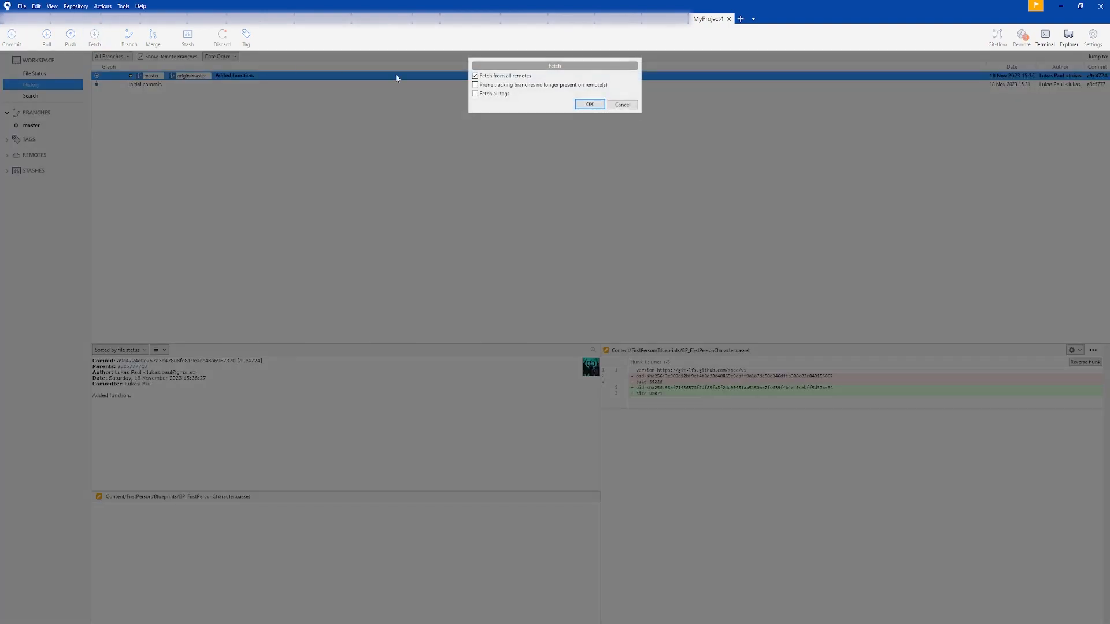
pyautogui.click(587, 105)
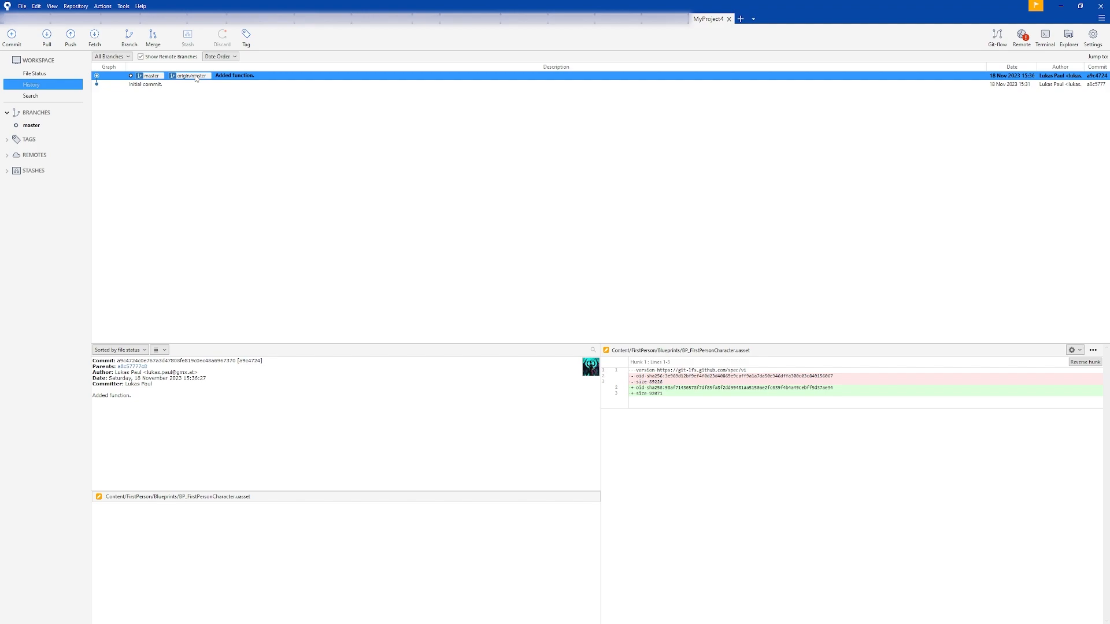
pyautogui.click(52, 48)
pyautogui.click(655, 171)
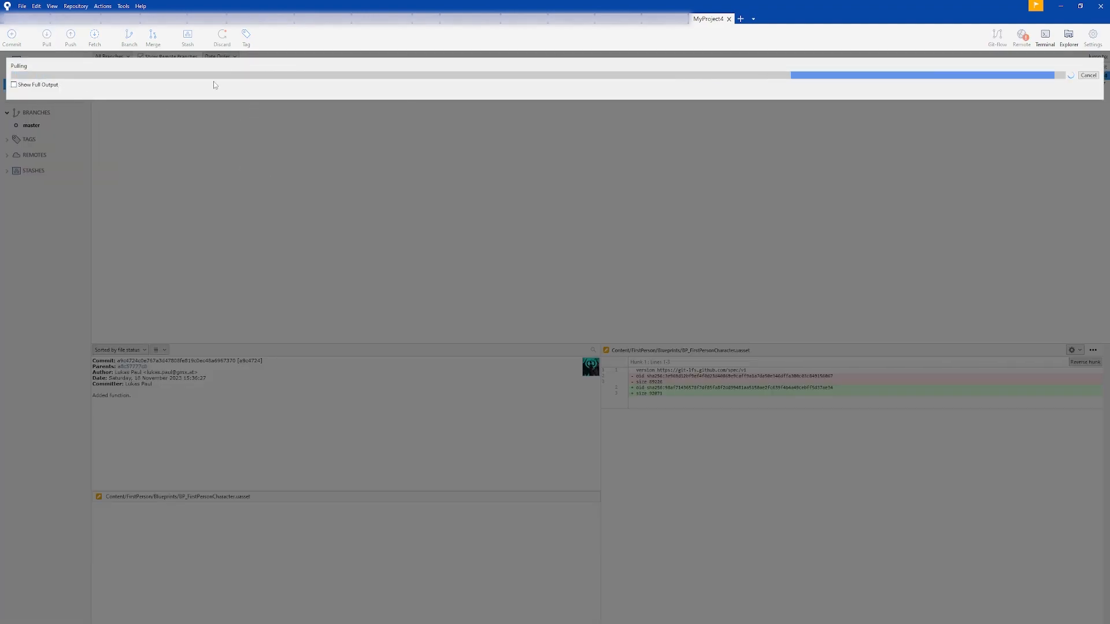